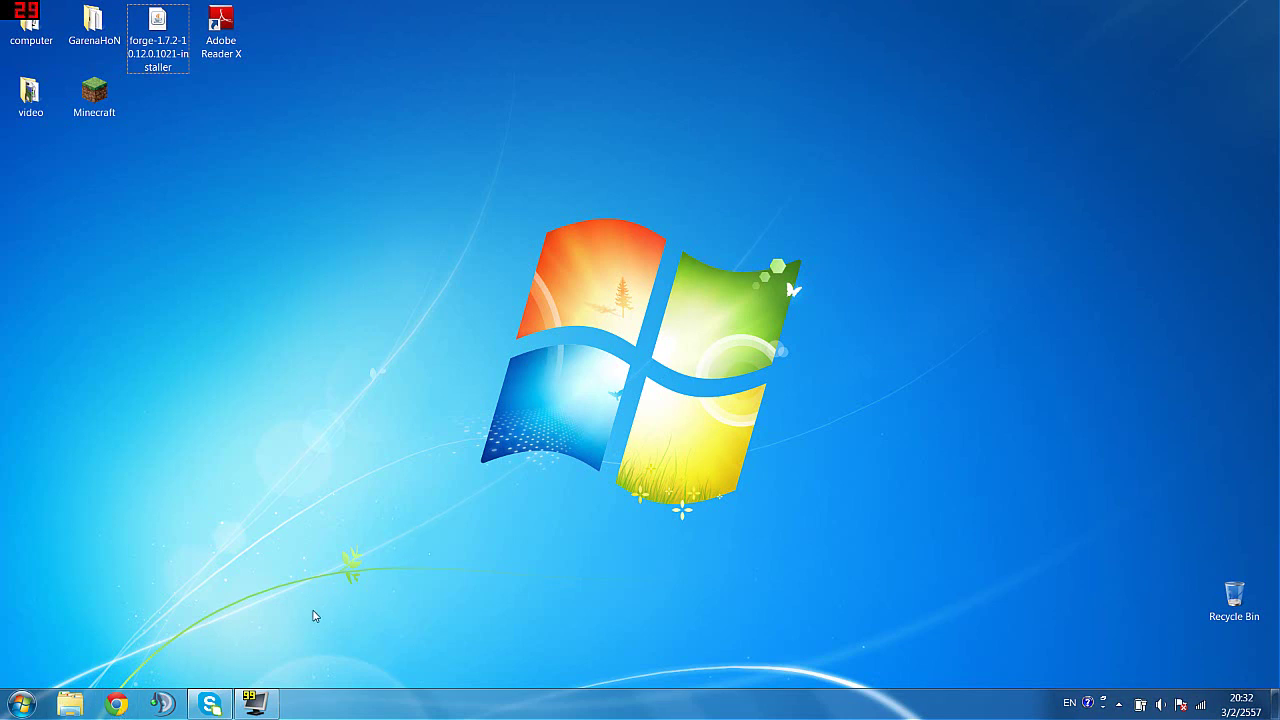
click(117, 703)
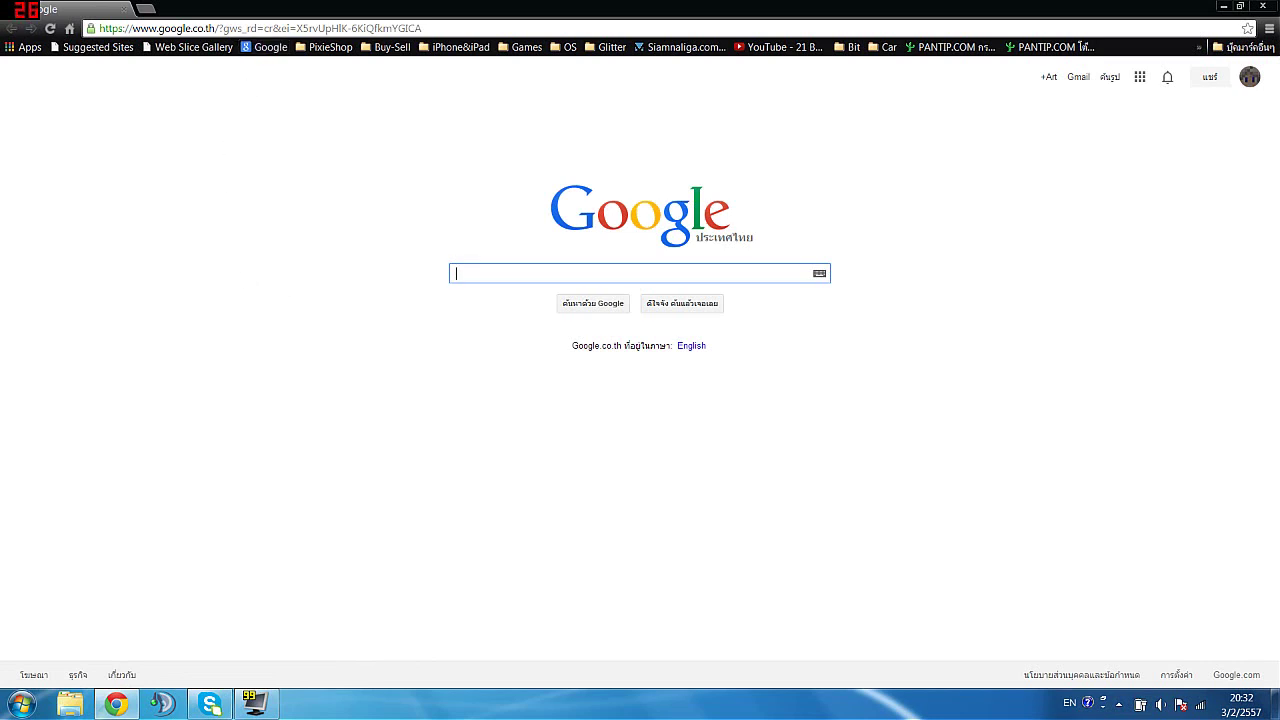
key(ctrl+l)
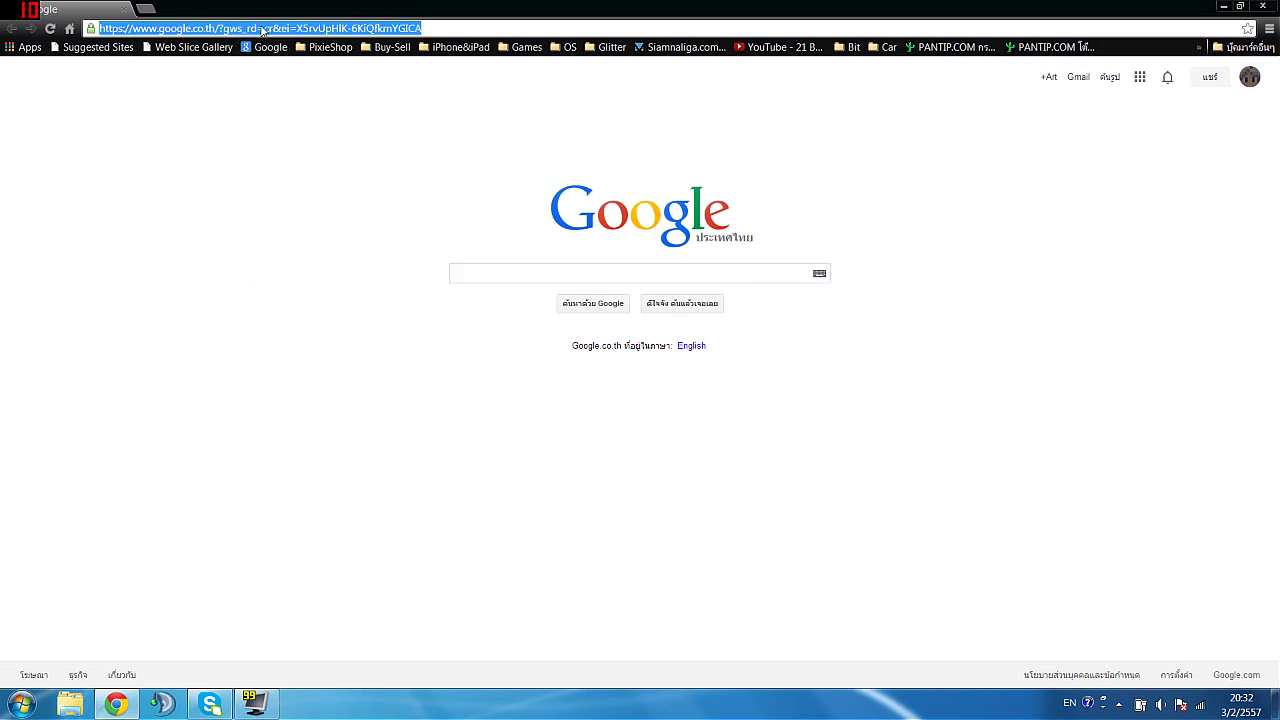
text(www.)
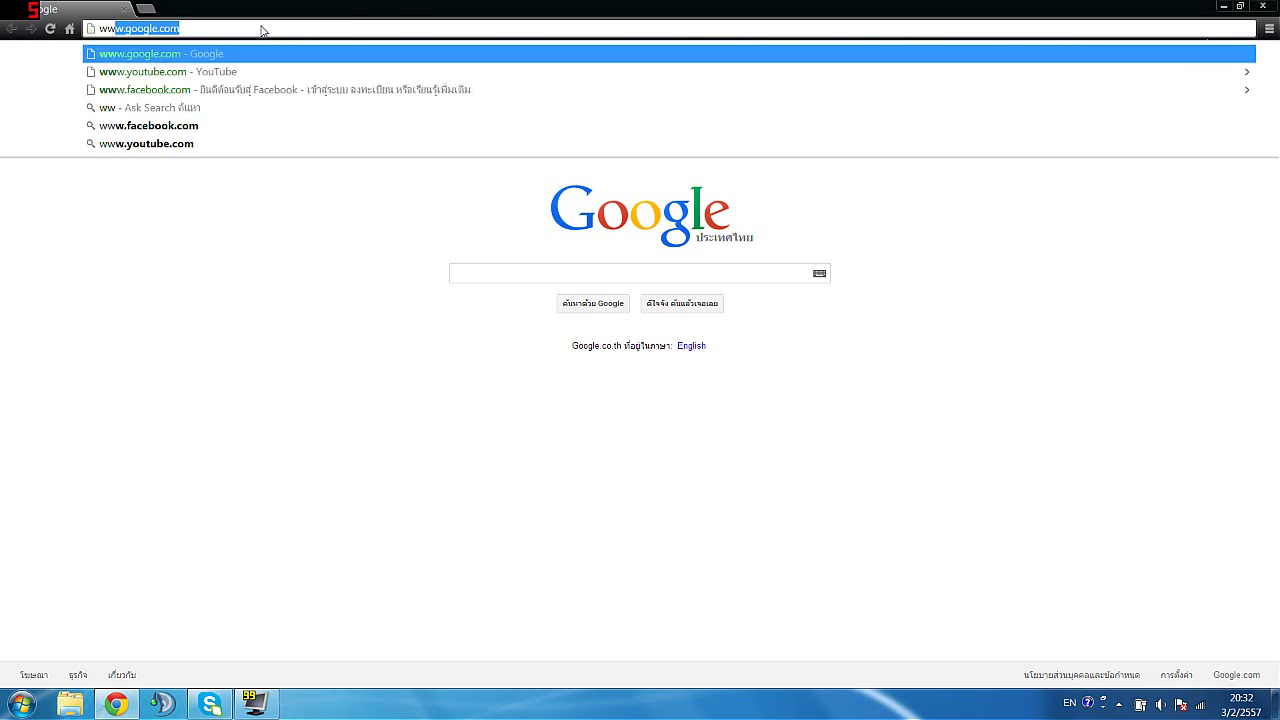
text(op)
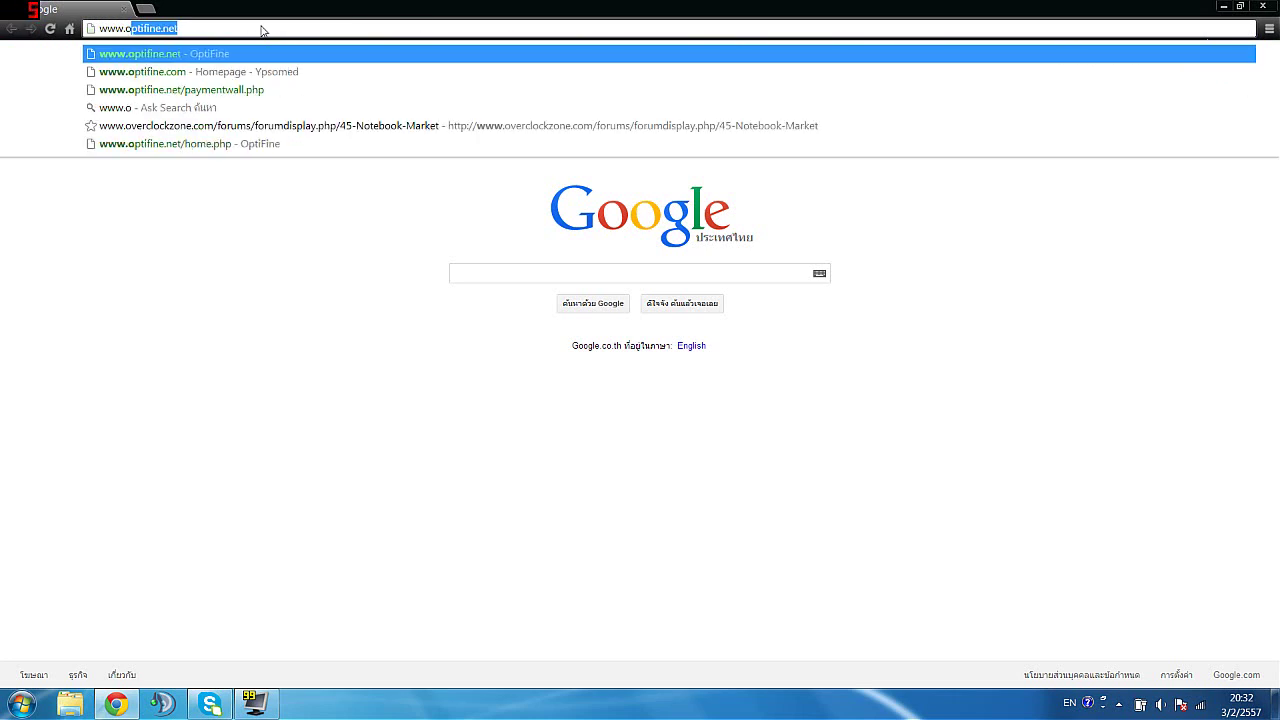
text(tif)
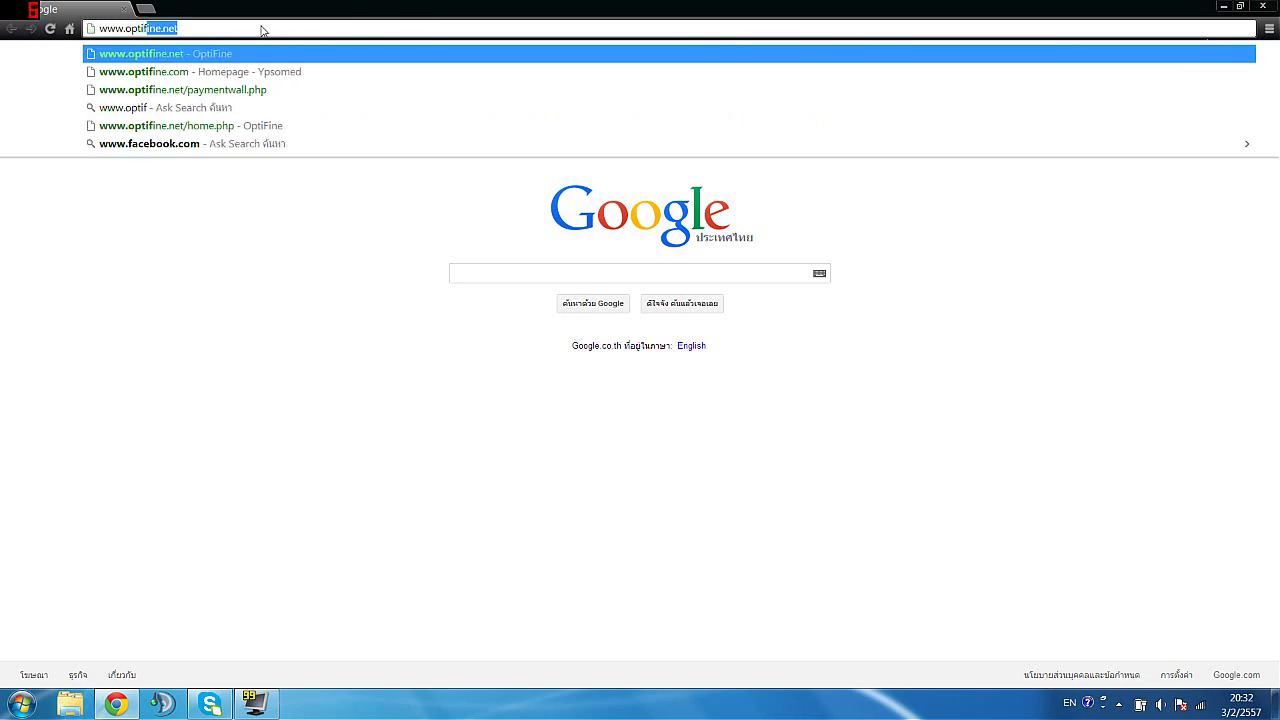
text(ine.net)
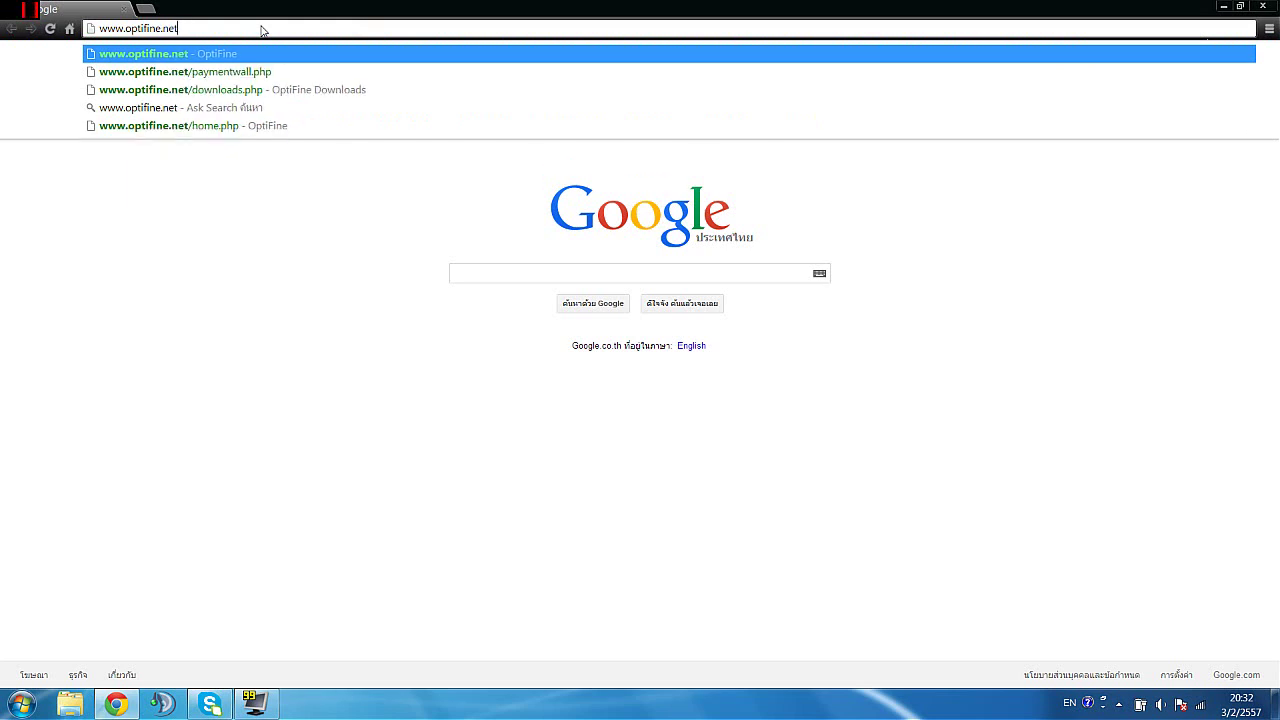
key(Return)
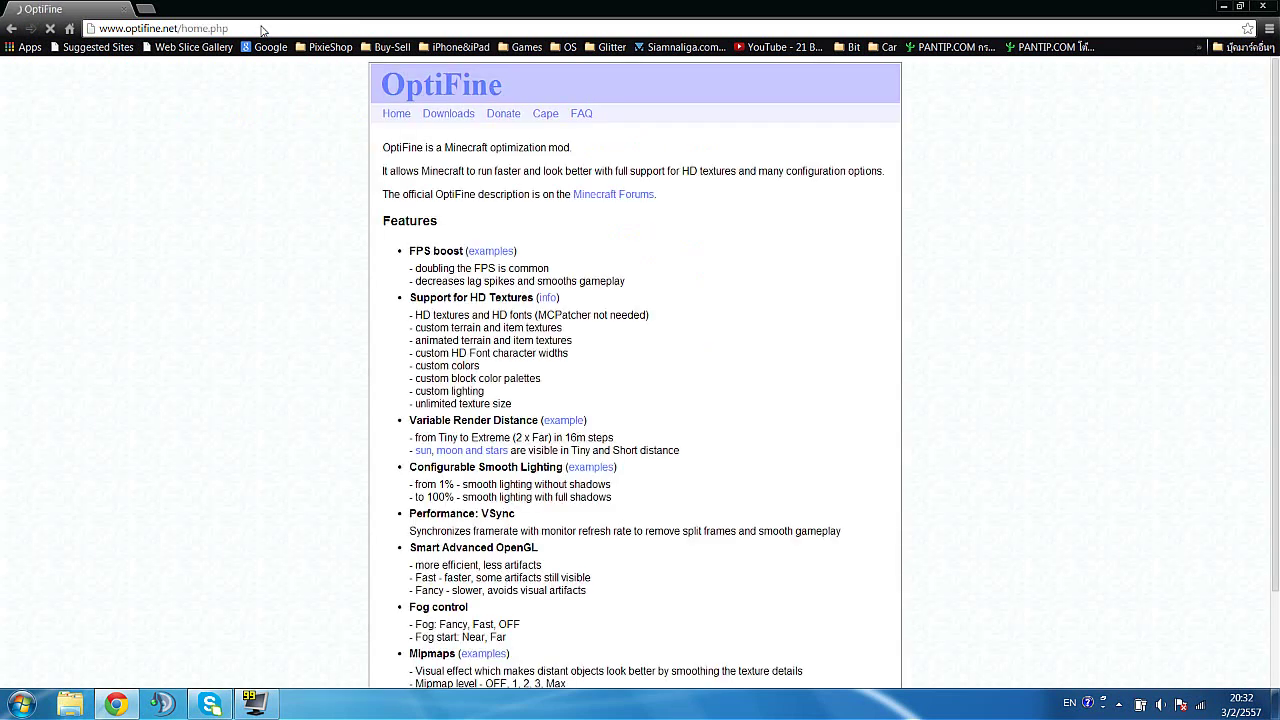
Step: Close the Offer pop-up tab and examine the OptiFine home page's feature list, including the configurable details and animations
drag(383, 146, 460, 300)
click(486, 229)
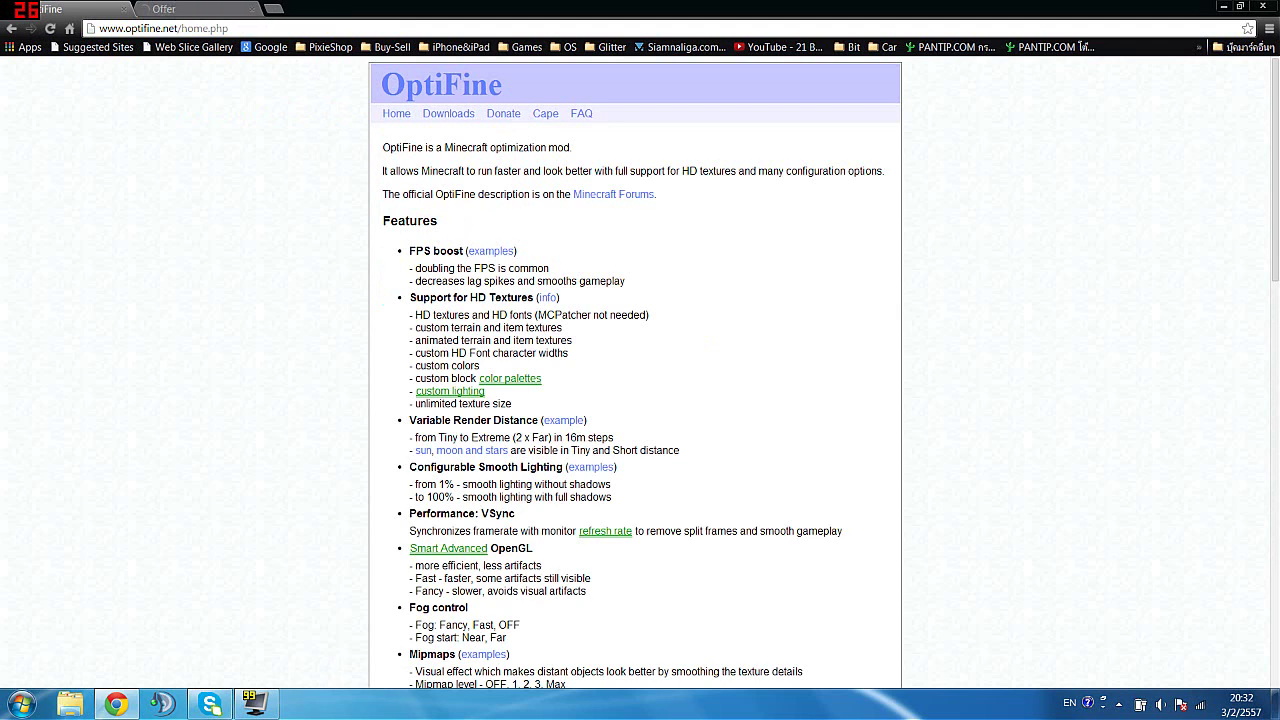
click(254, 9)
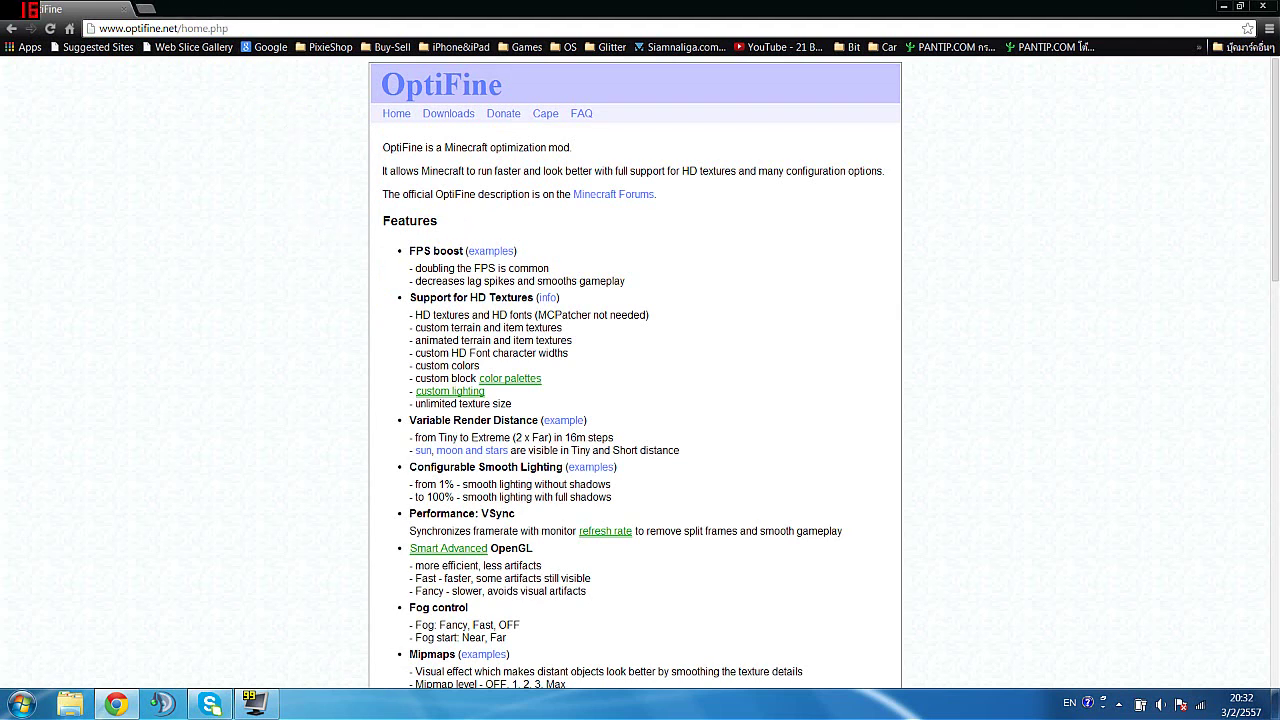
scroll(655, 285, down, 15)
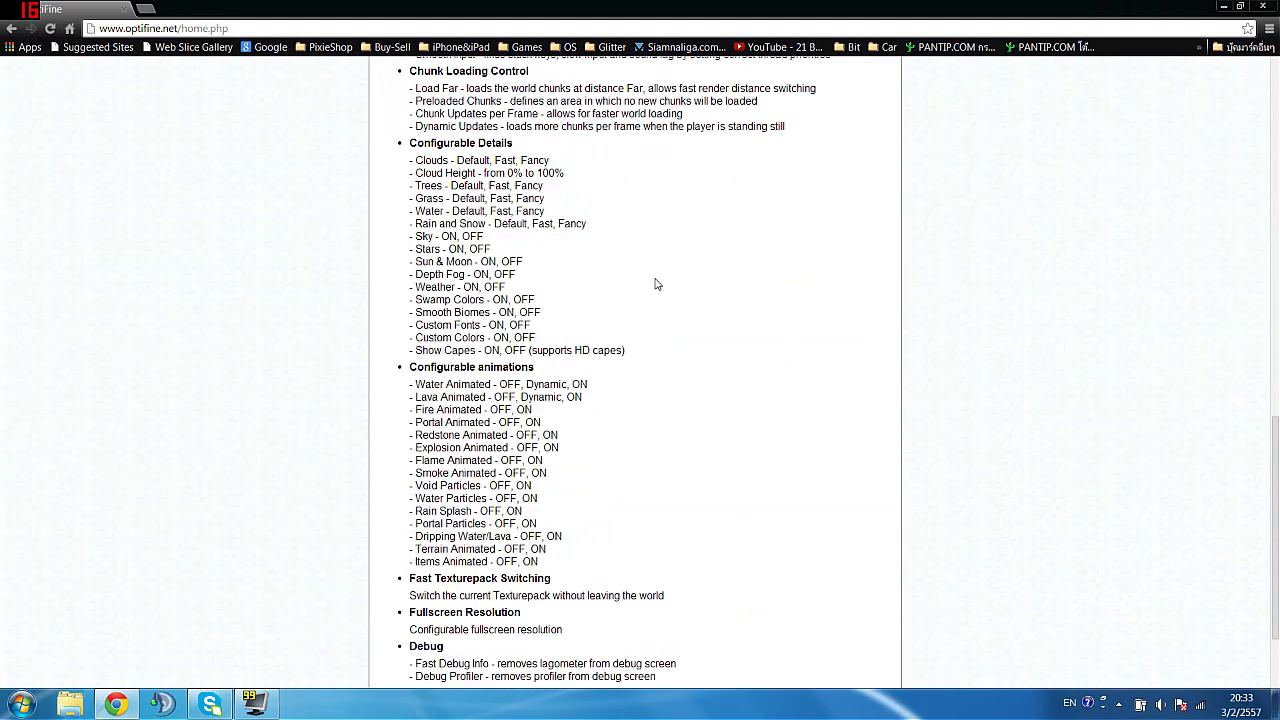
drag(552, 447, 450, 52)
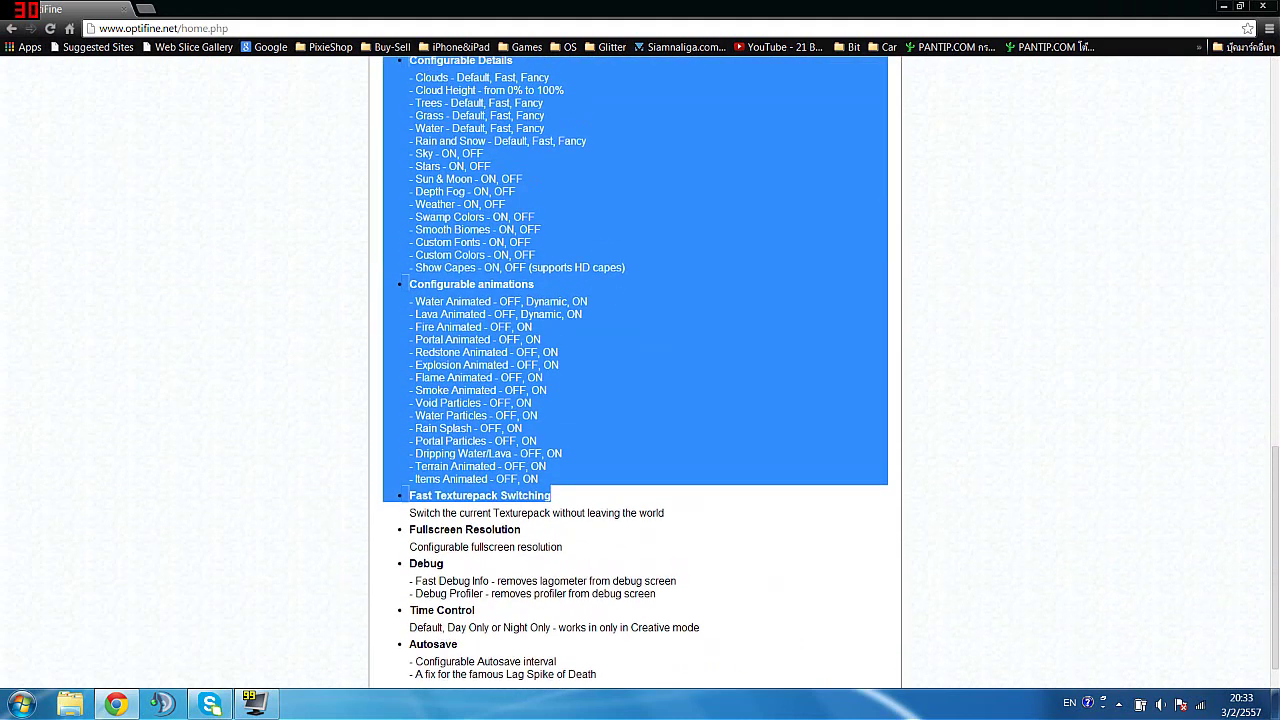
click(450, 58)
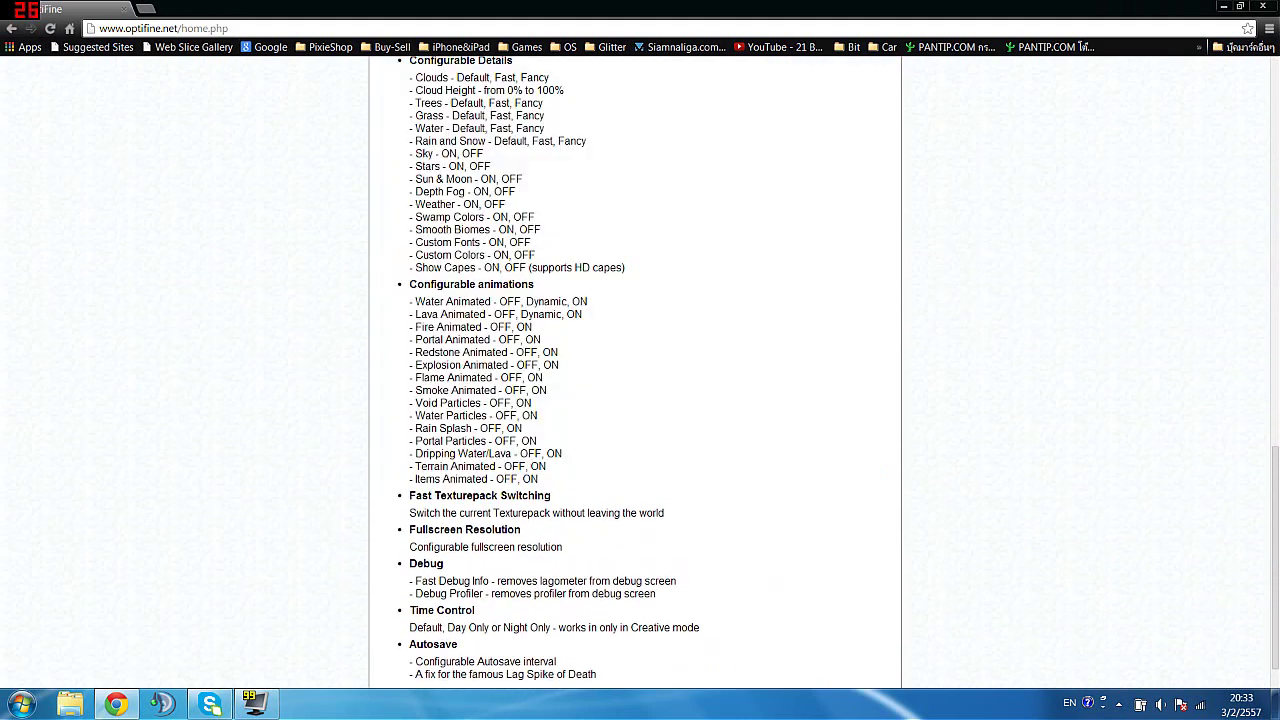
drag(410, 284, 534, 285)
click(549, 287)
scroll(549, 285, up, 6)
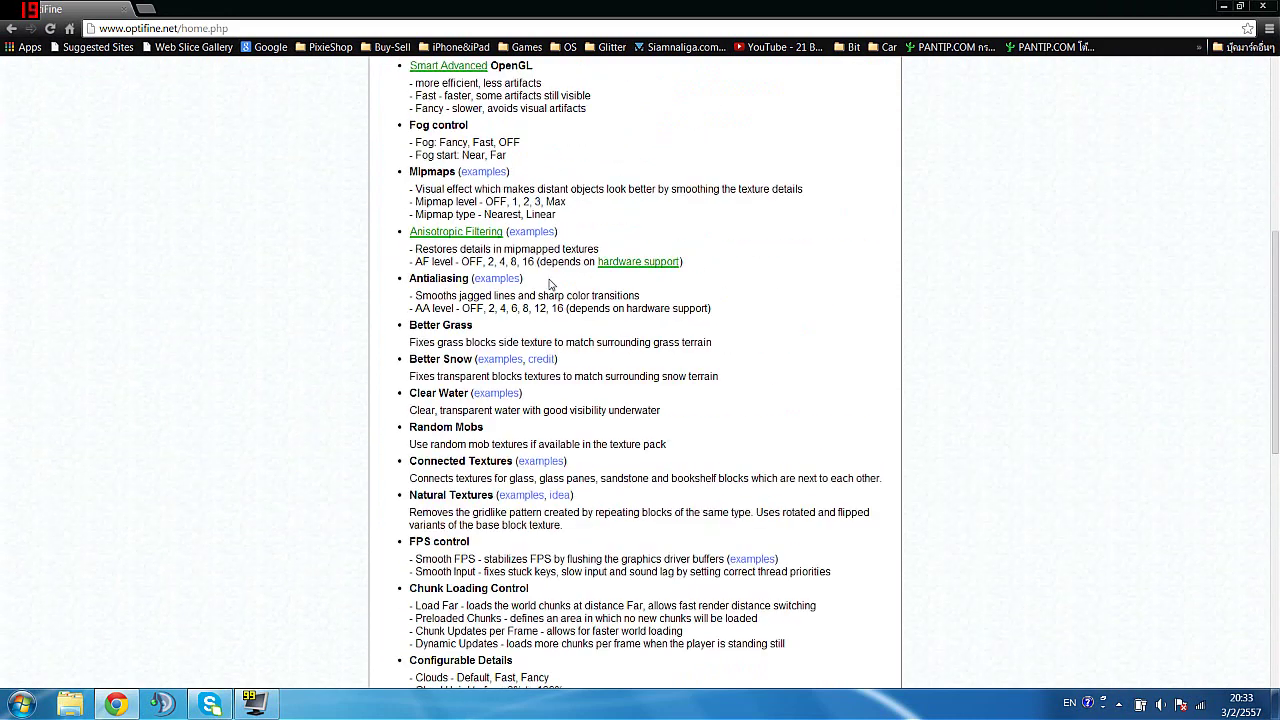
scroll(549, 285, up, 5)
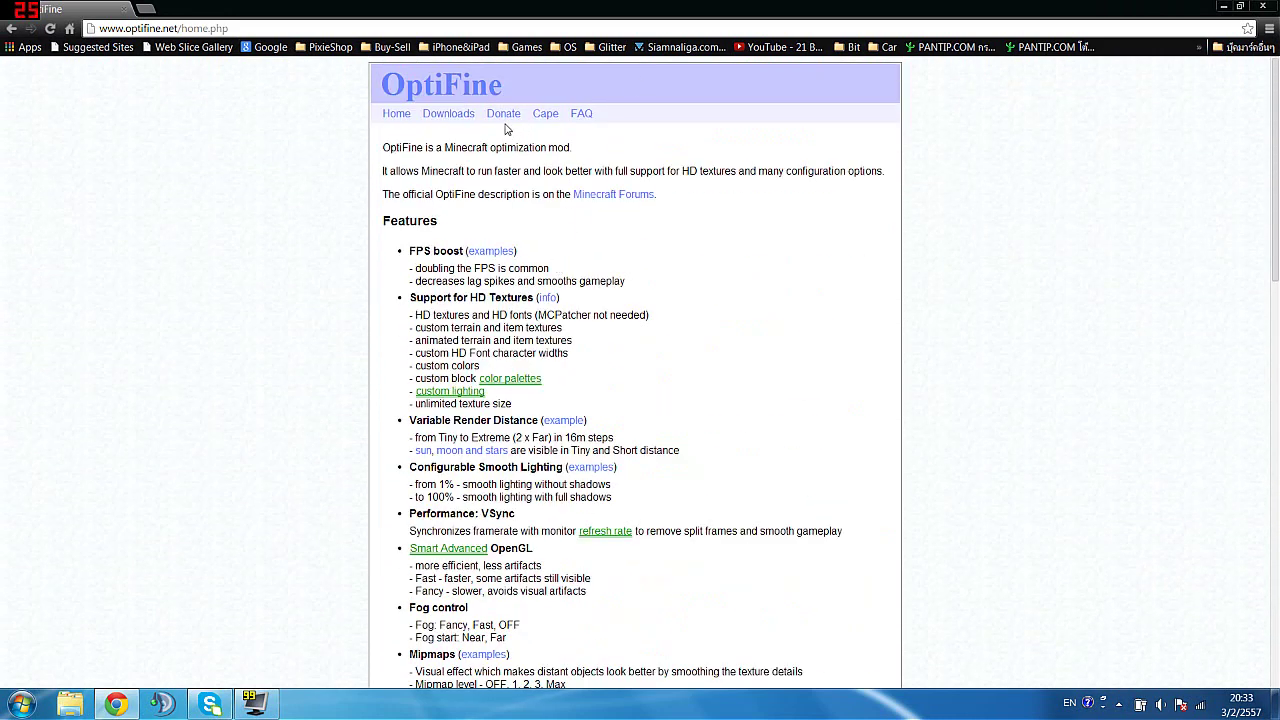
Step: Open the OptiFine Downloads page and examine the HD Standard and HD Ultra editions offered for Minecraft 1.7.2
click(448, 118)
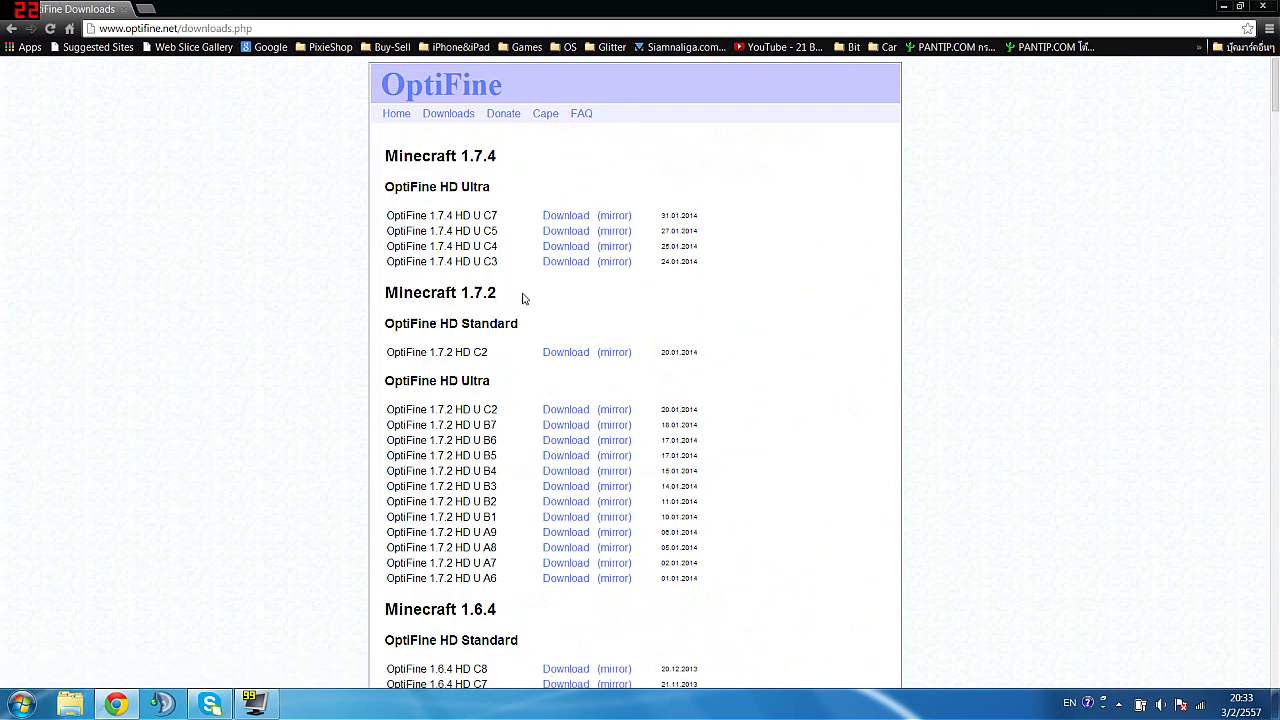
drag(497, 293, 461, 293)
click(501, 304)
drag(497, 293, 461, 293)
click(492, 371)
drag(388, 135, 580, 556)
click(720, 556)
drag(384, 286, 700, 551)
click(712, 543)
drag(490, 381, 461, 381)
drag(519, 323, 461, 323)
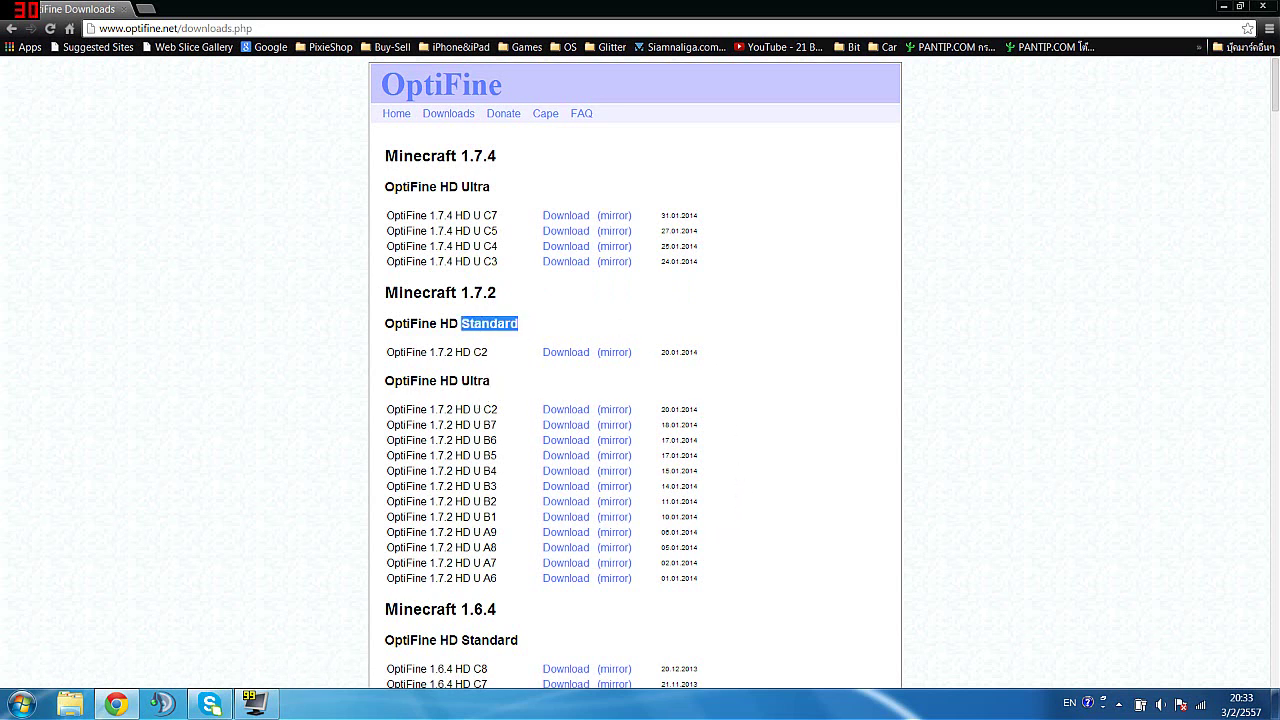
drag(491, 381, 461, 381)
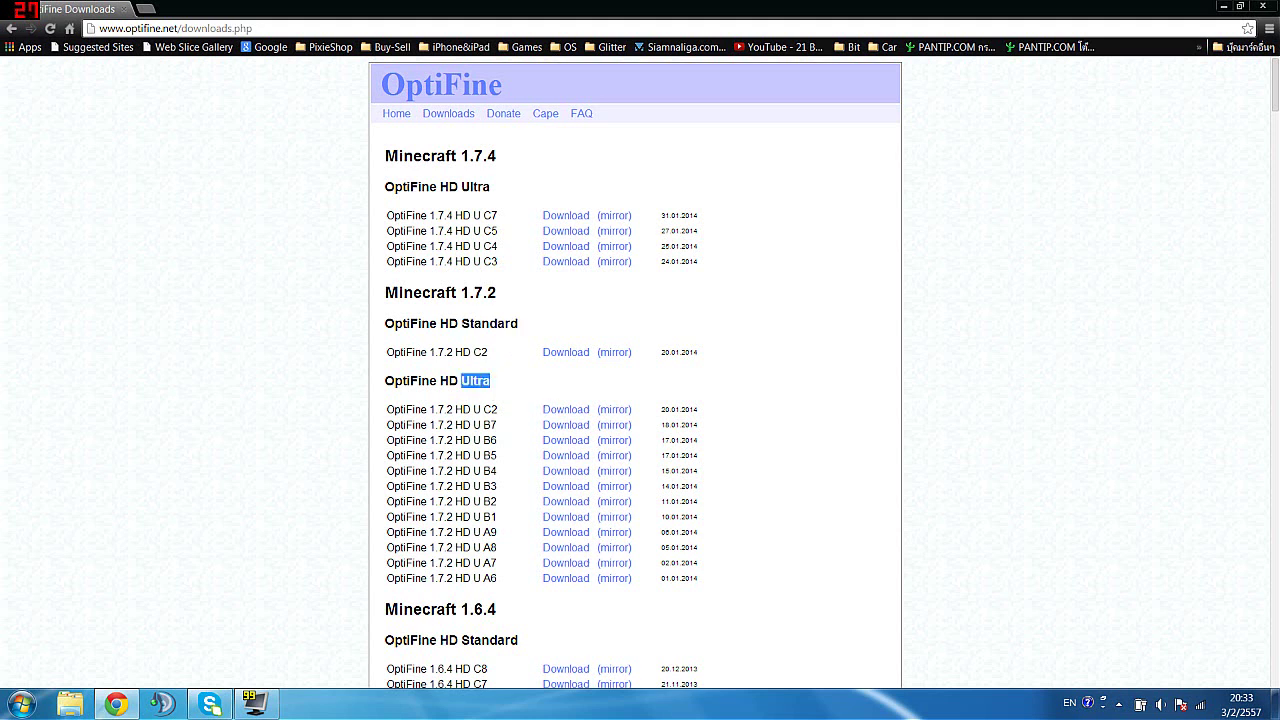
click(502, 396)
Step: Examine the version labels of the HD Ultra builds for Minecraft 1.7.2 and 1.7.4 to compare their release letters and numbers
drag(429, 409, 454, 409)
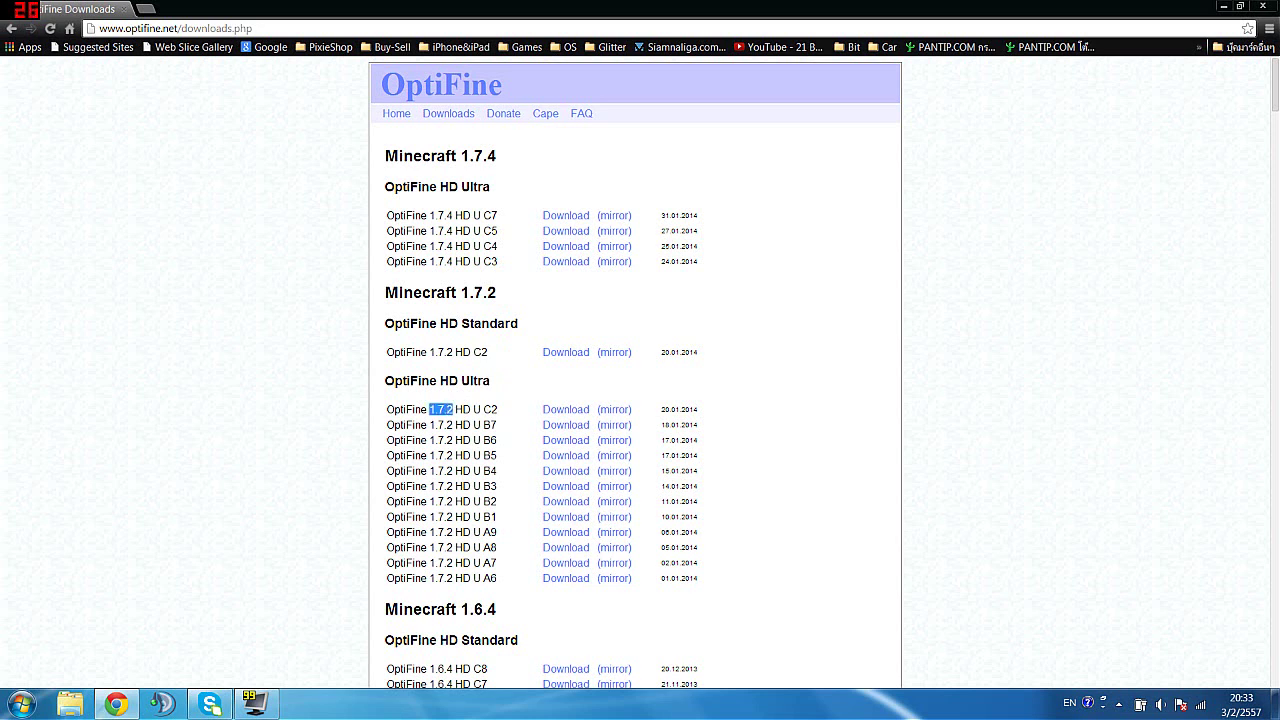
double_click(477, 409)
drag(503, 409, 481, 409)
drag(493, 563, 595, 563)
double_click(490, 578)
click(518, 540)
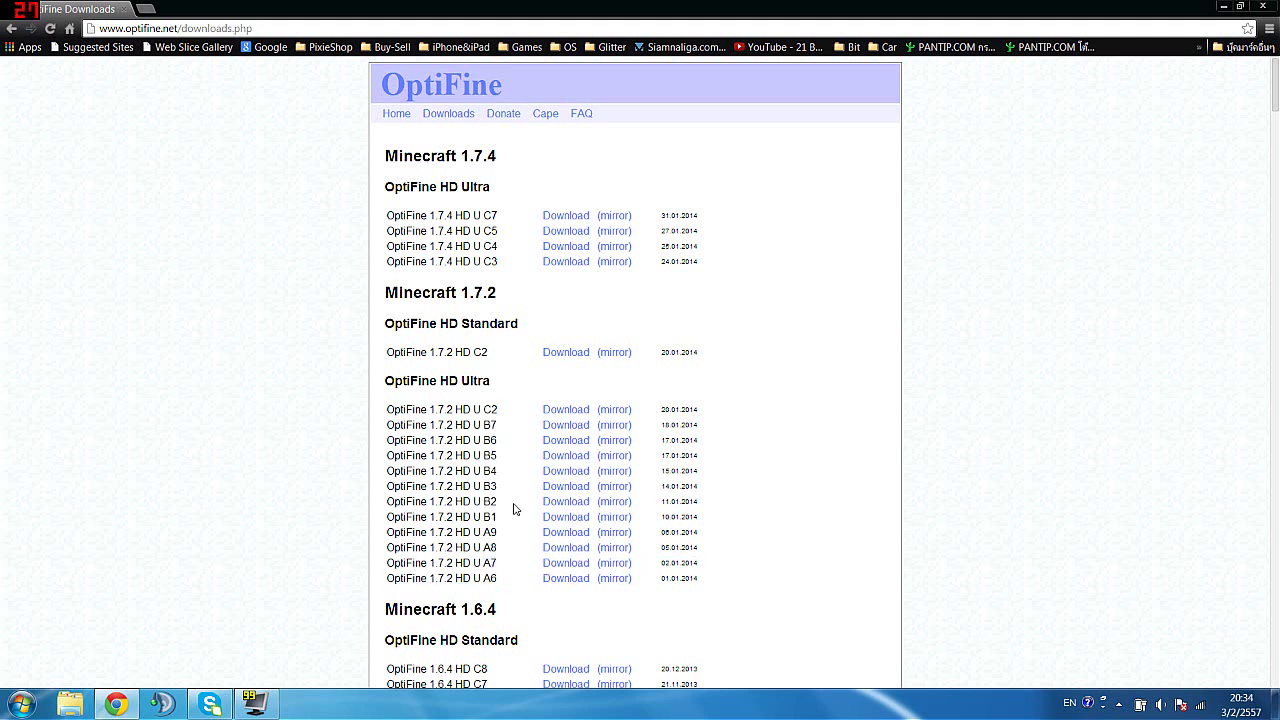
double_click(490, 409)
click(500, 256)
drag(497, 156, 461, 156)
double_click(477, 215)
double_click(490, 215)
click(498, 413)
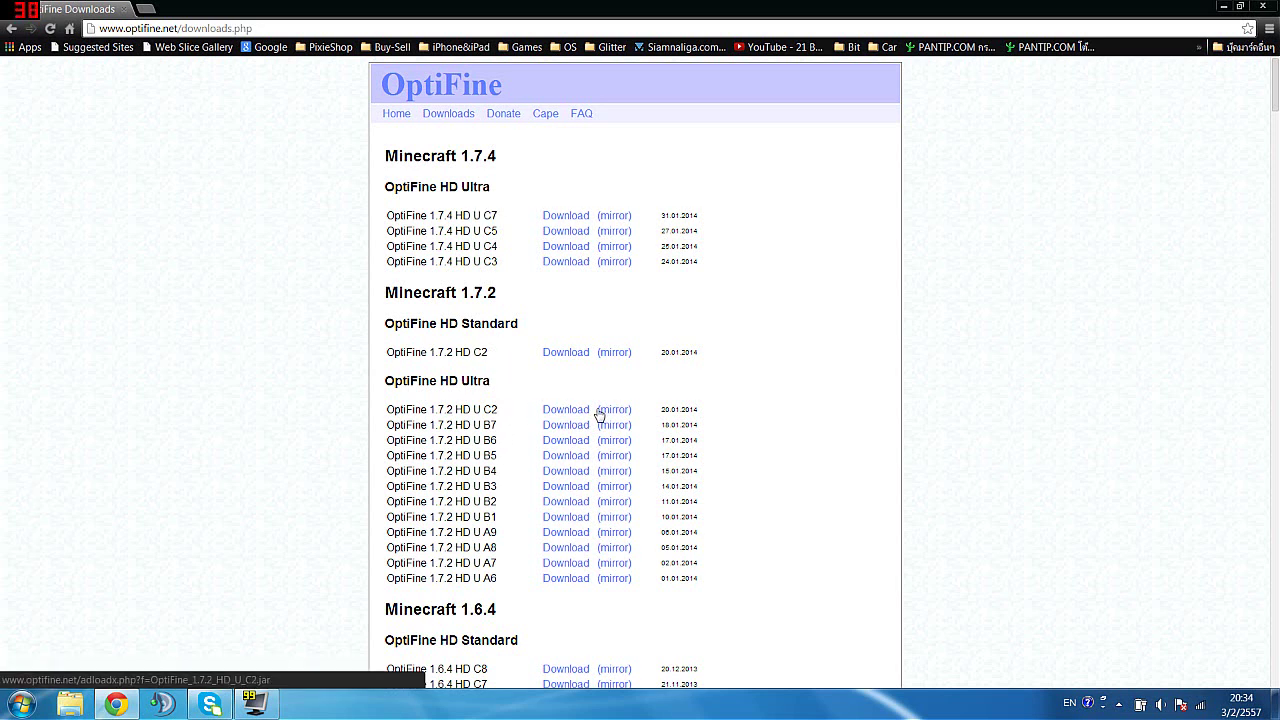
Step: Open the mirror download page for OptiFine 1.7.2 HD U C2, and close the browser
click(596, 411)
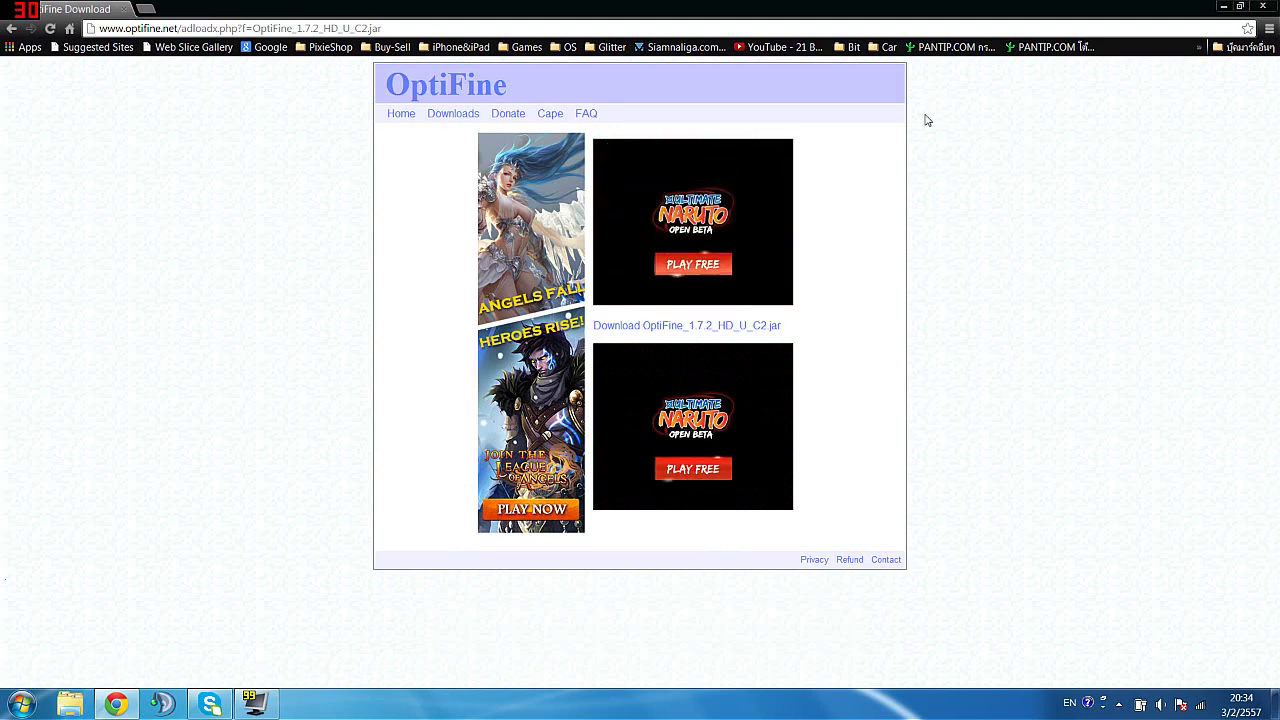
click(1265, 6)
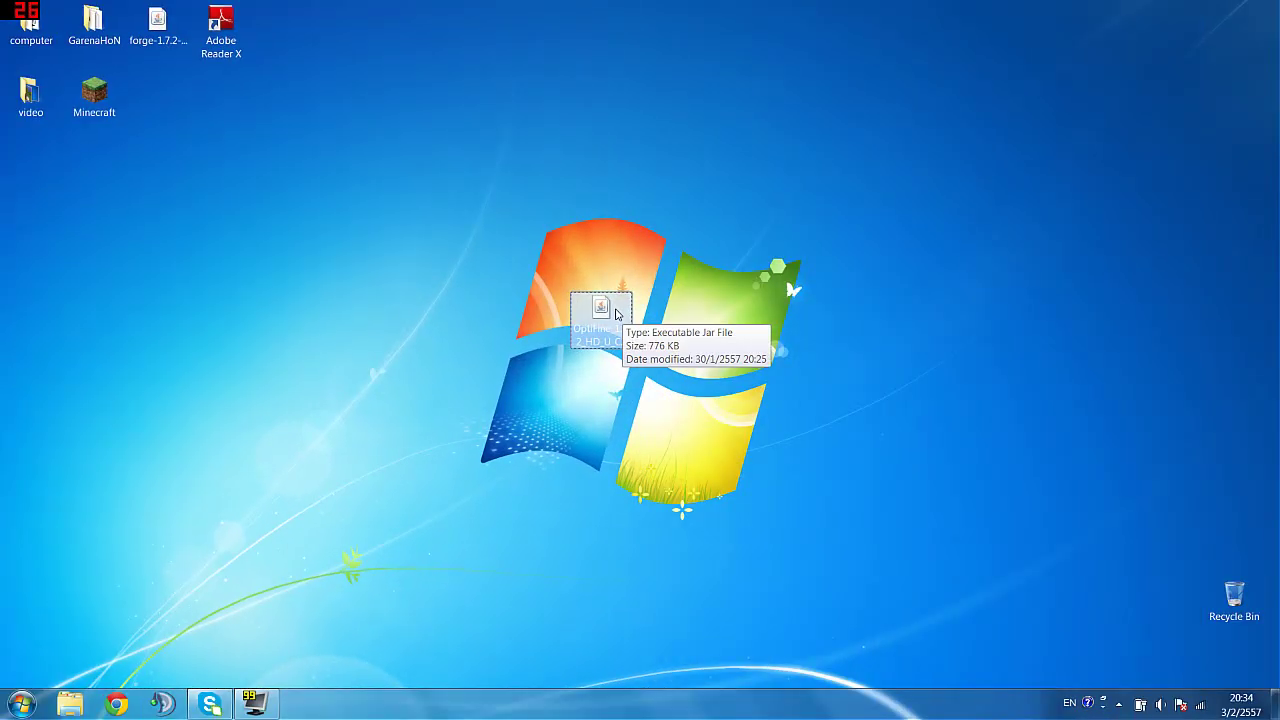
Step: Reposition the OptiFine_1.7.2_HD_U_C2 file on the desktop and open it with Java(TM) Platform SE binary
drag(612, 318, 632, 118)
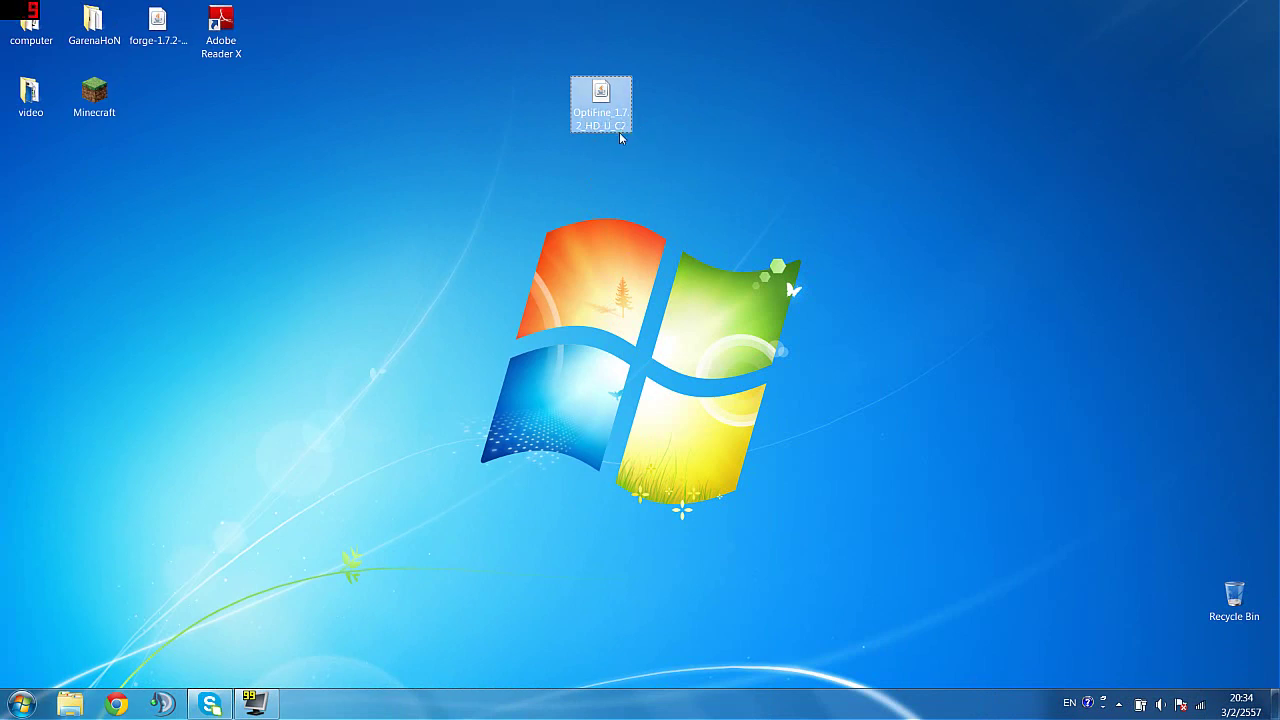
click(738, 126)
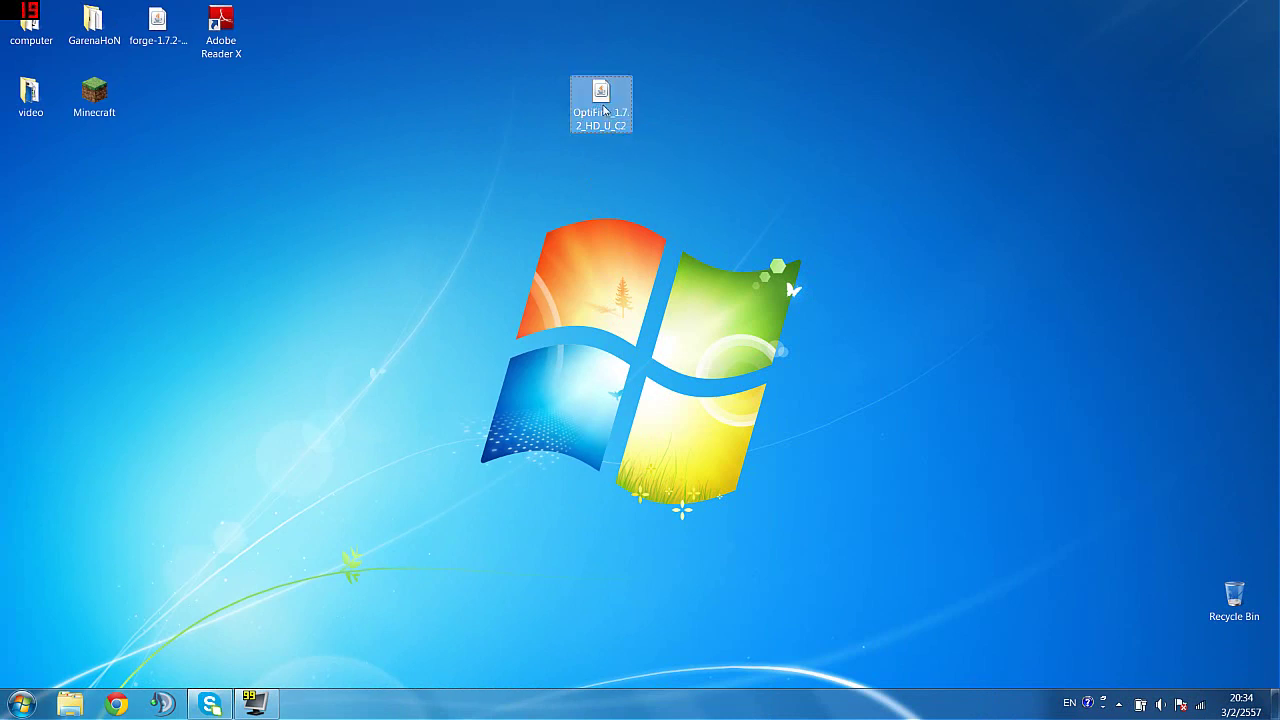
drag(602, 137, 630, 203)
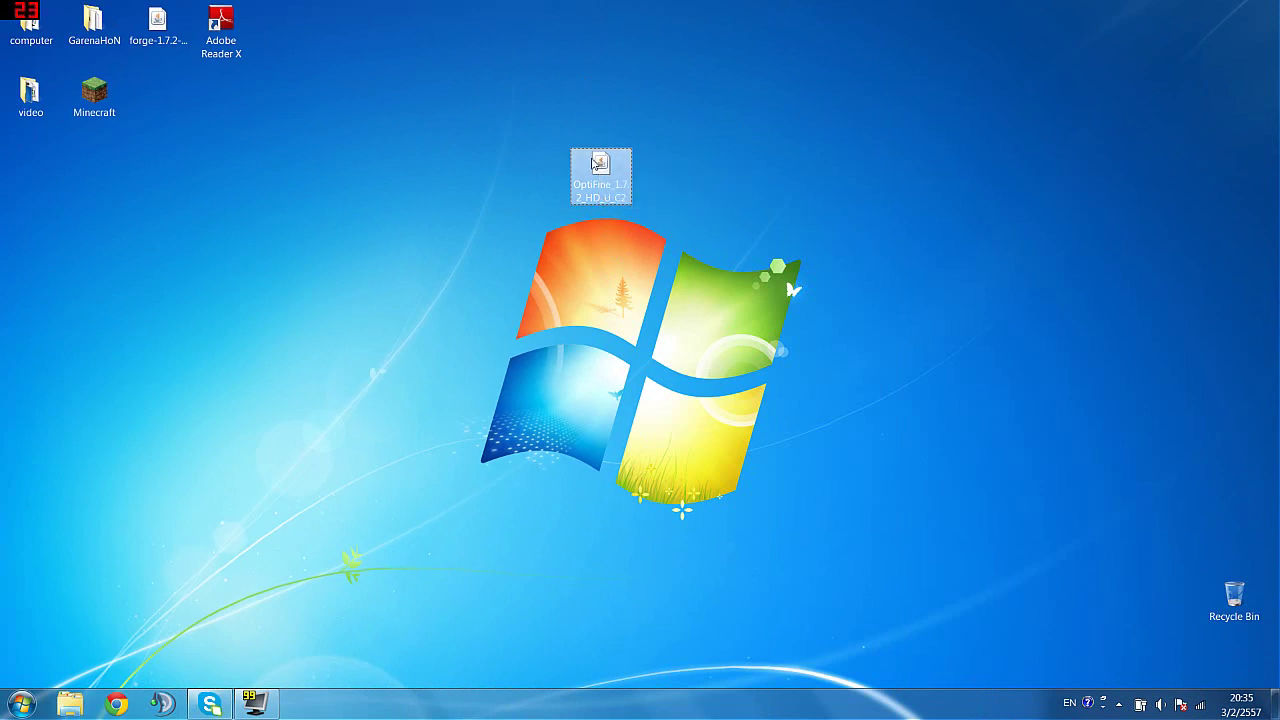
right_click(613, 185)
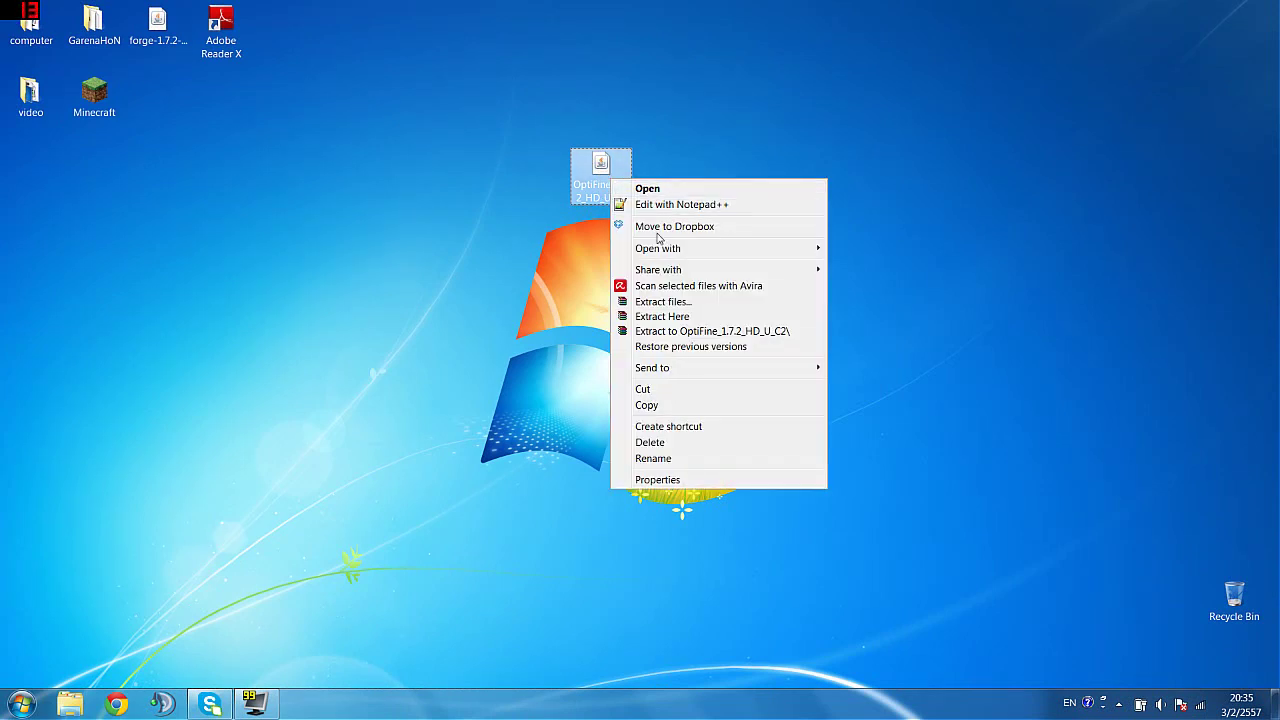
mouse_move(675, 252)
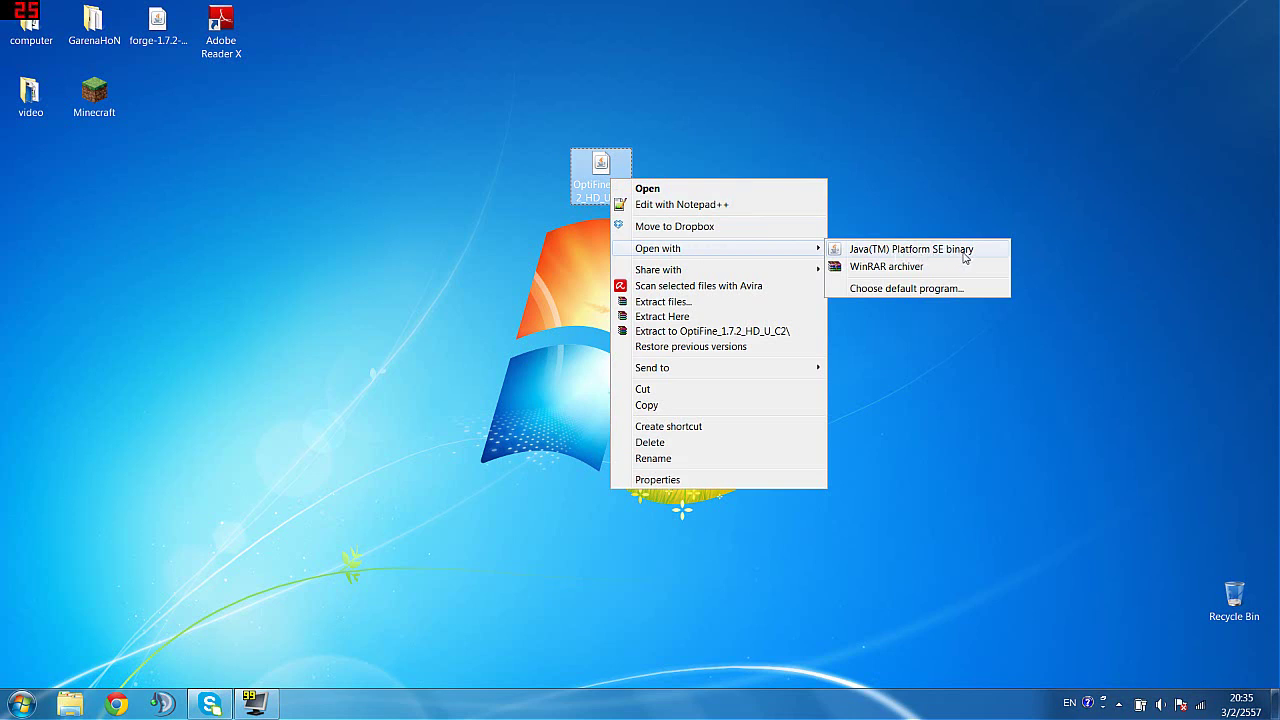
click(912, 249)
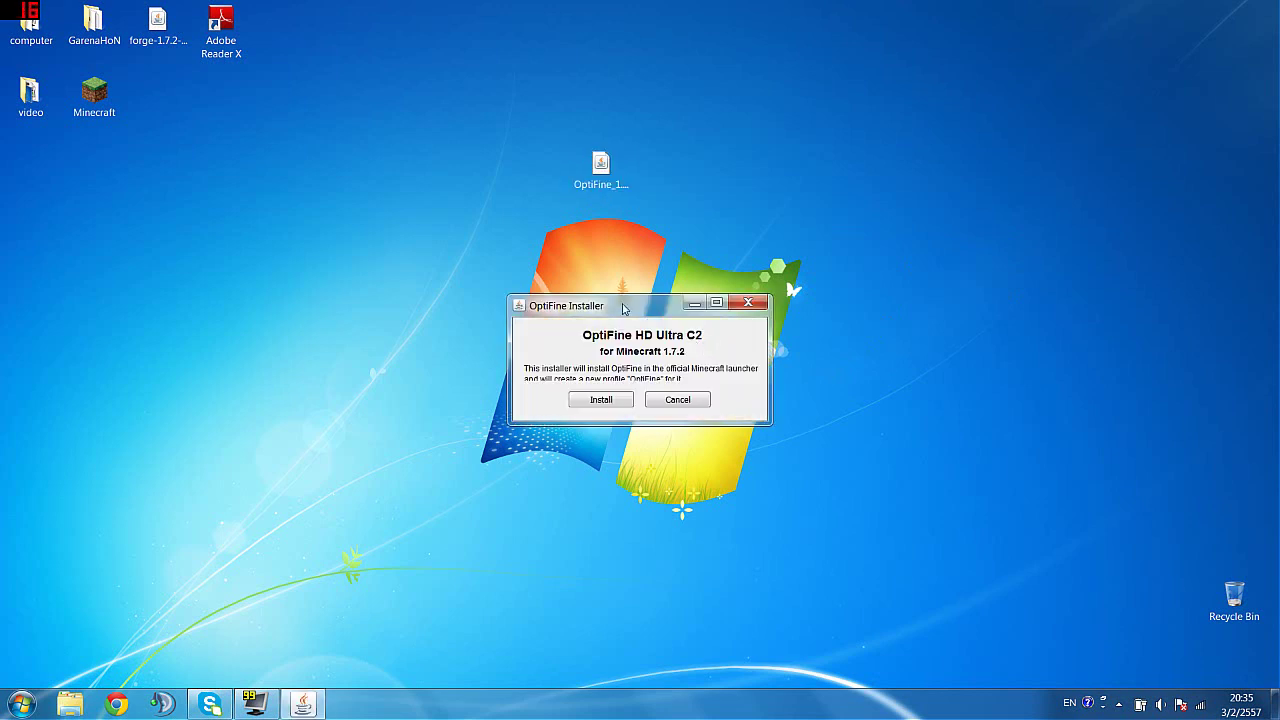
Step: Move and enlarge the OptiFine Installer window, read its full description, and cancel the installer
drag(622, 308, 815, 163)
drag(713, 219, 908, 234)
drag(834, 141, 833, 90)
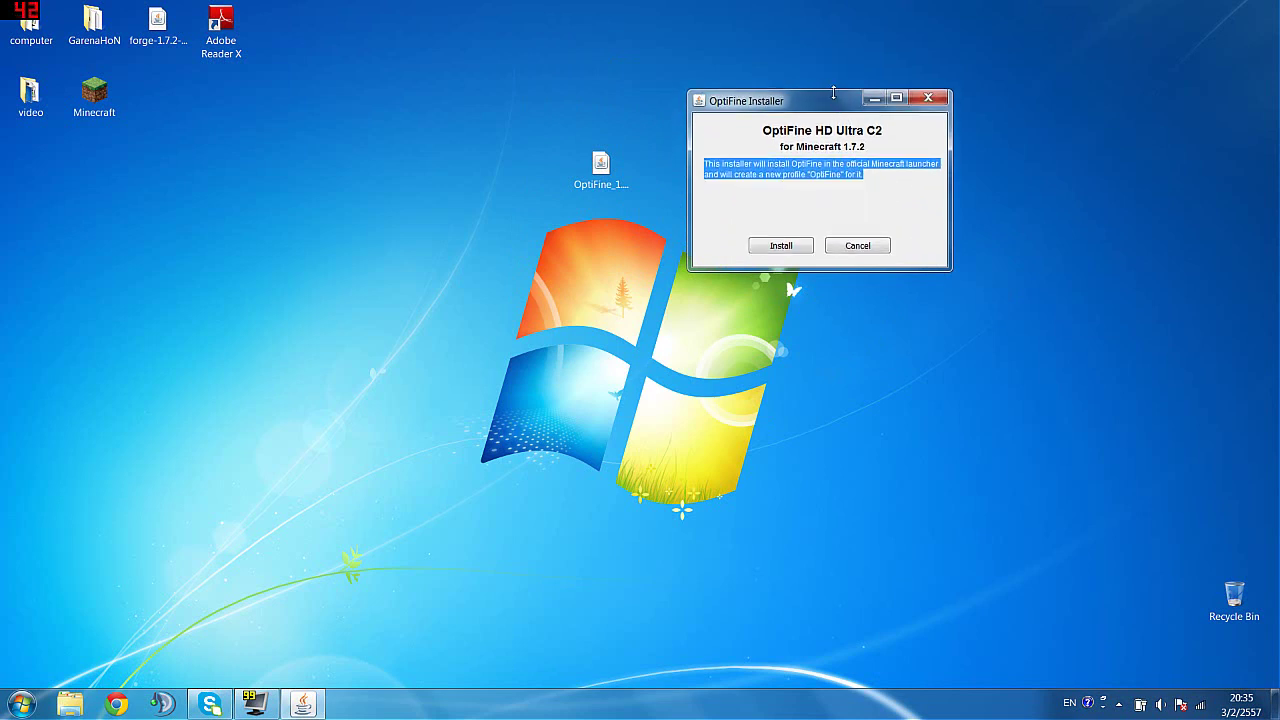
click(896, 97)
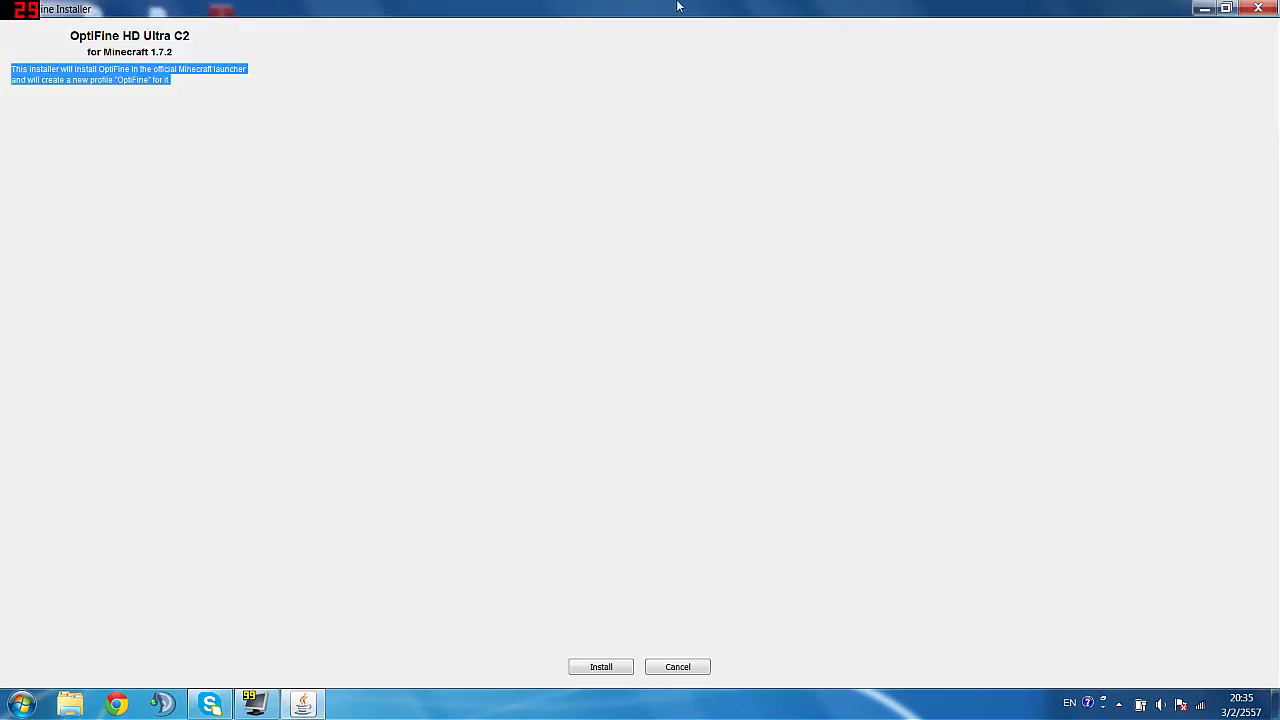
click(1226, 8)
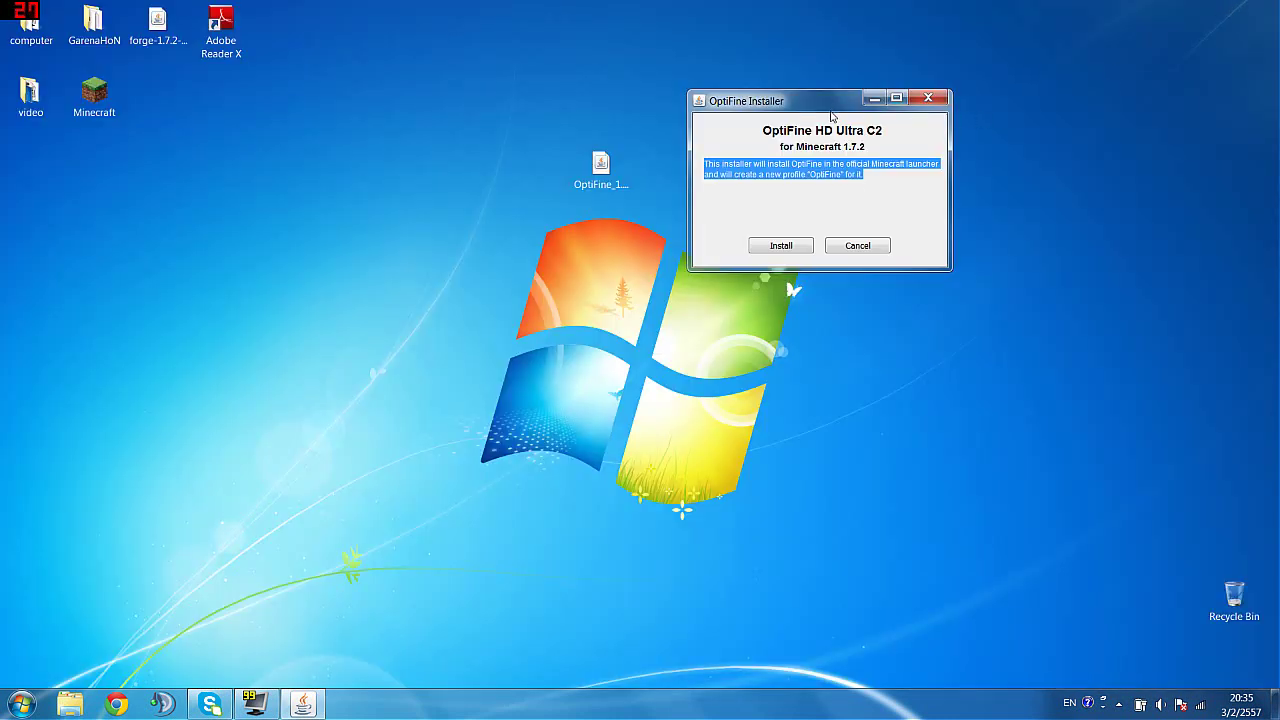
click(862, 178)
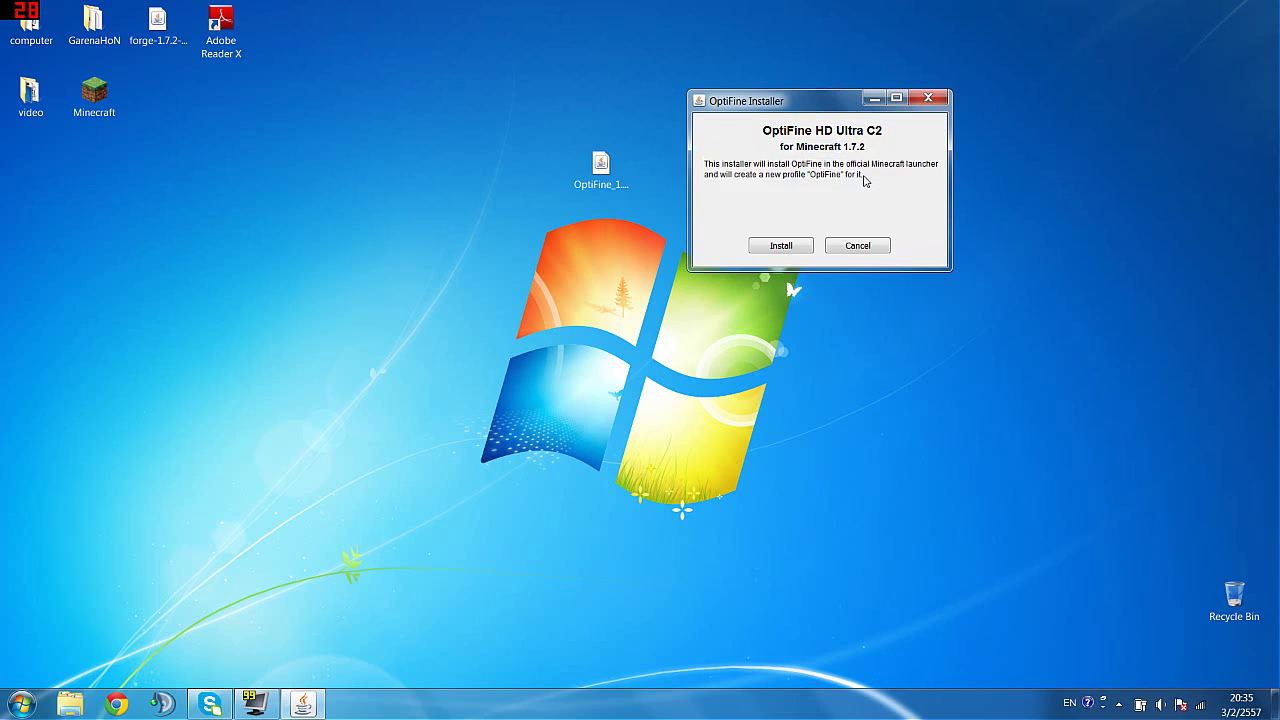
drag(865, 180, 705, 158)
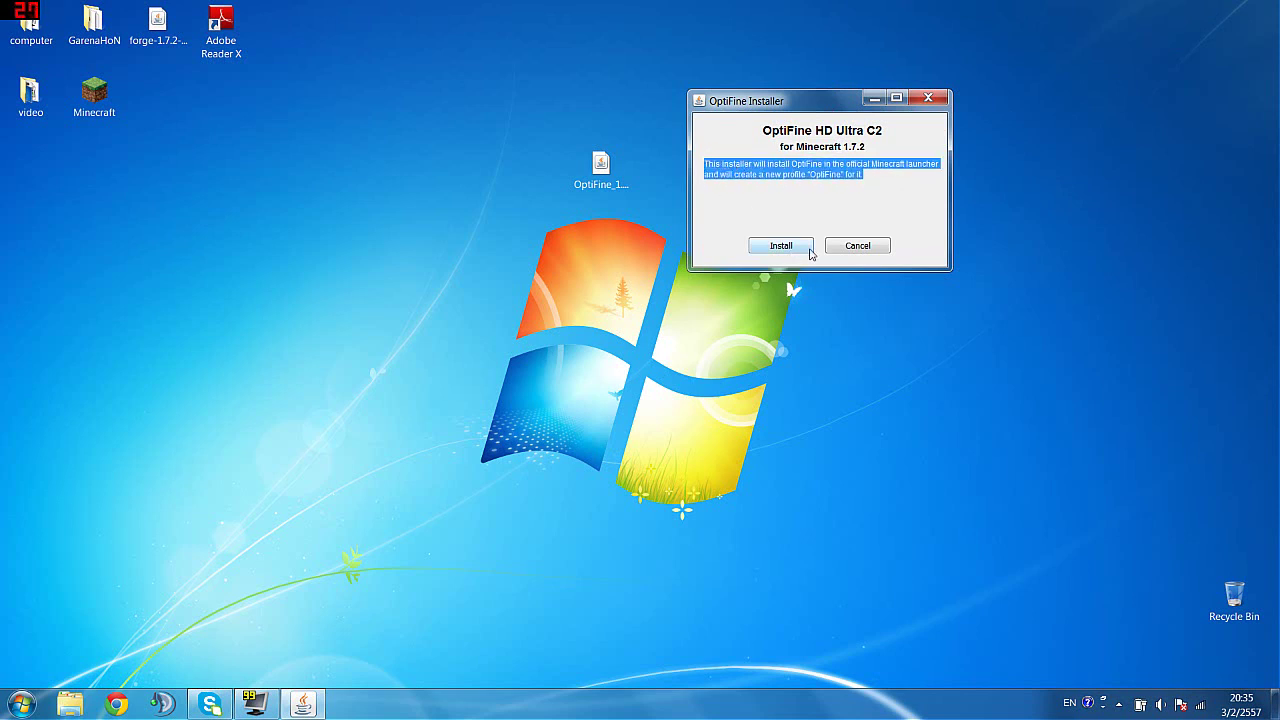
click(857, 246)
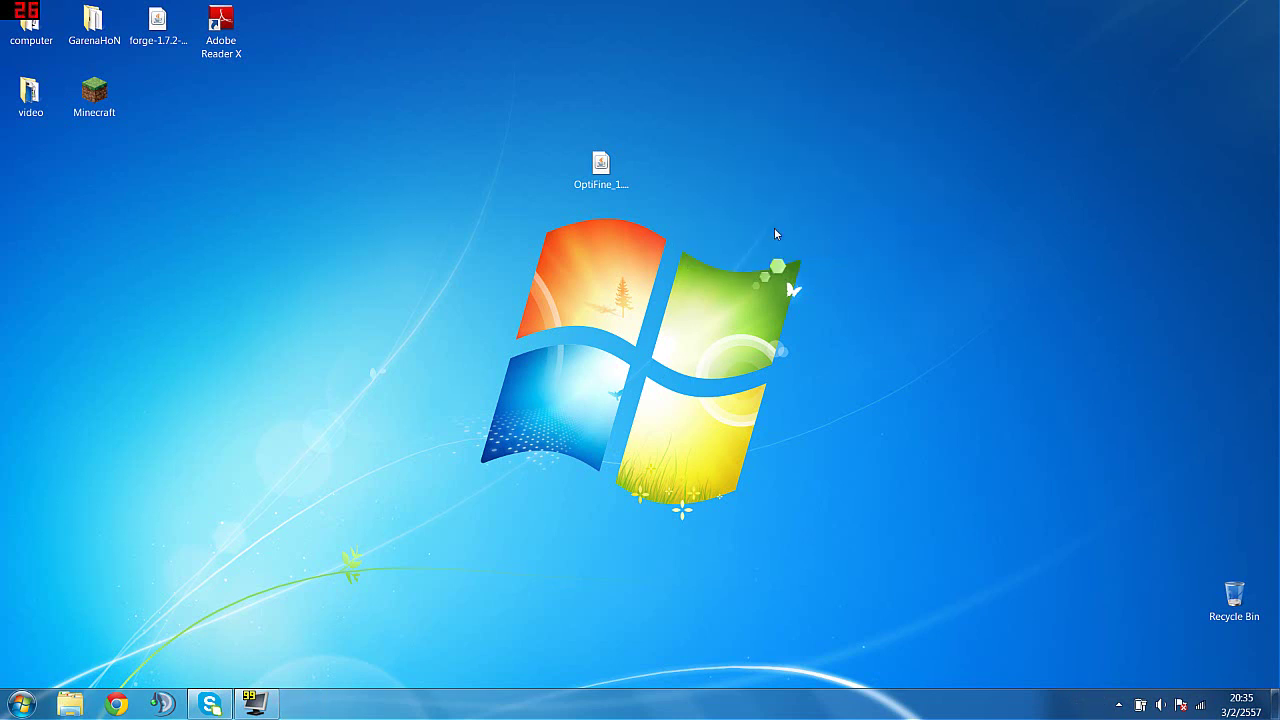
Step: Move the OptiFine_1.7.2_HD_U_C2 file to another free spot on the desktop and deselect it
drag(603, 168, 764, 113)
click(798, 320)
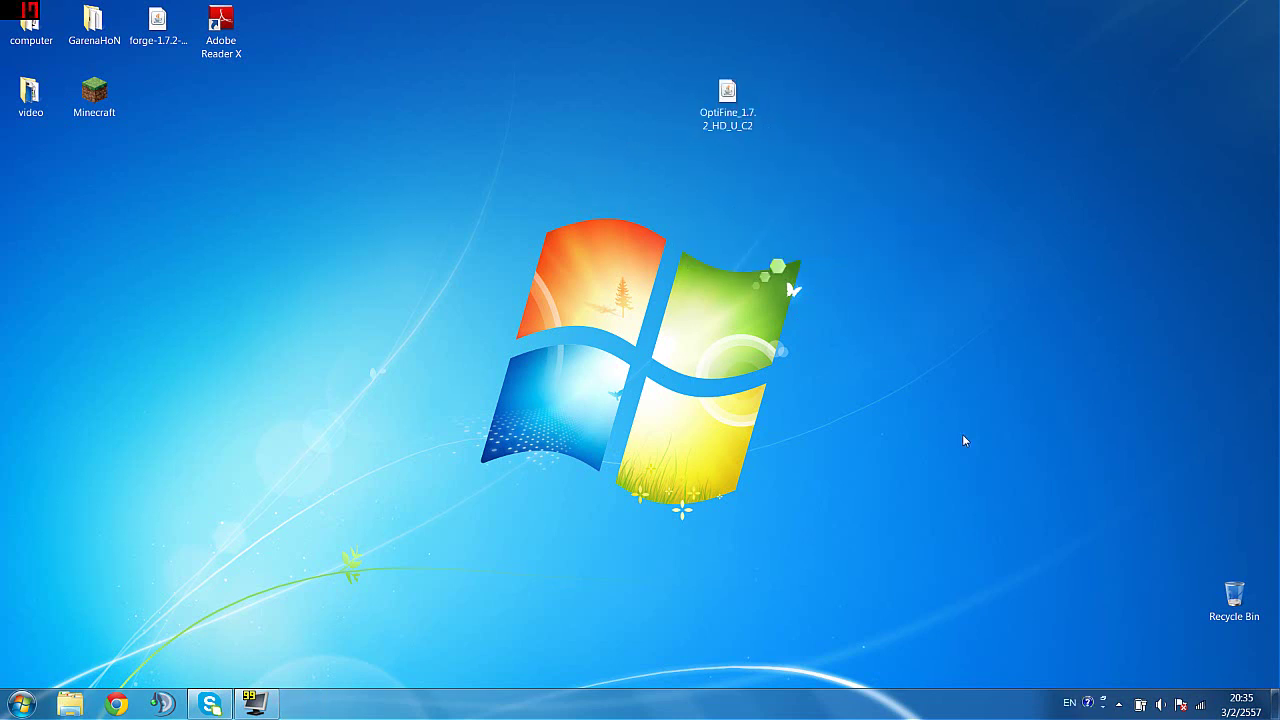
Step: Open the Minecraft launcher from the desktop and place its window near the upper middle of the screen
click(100, 104)
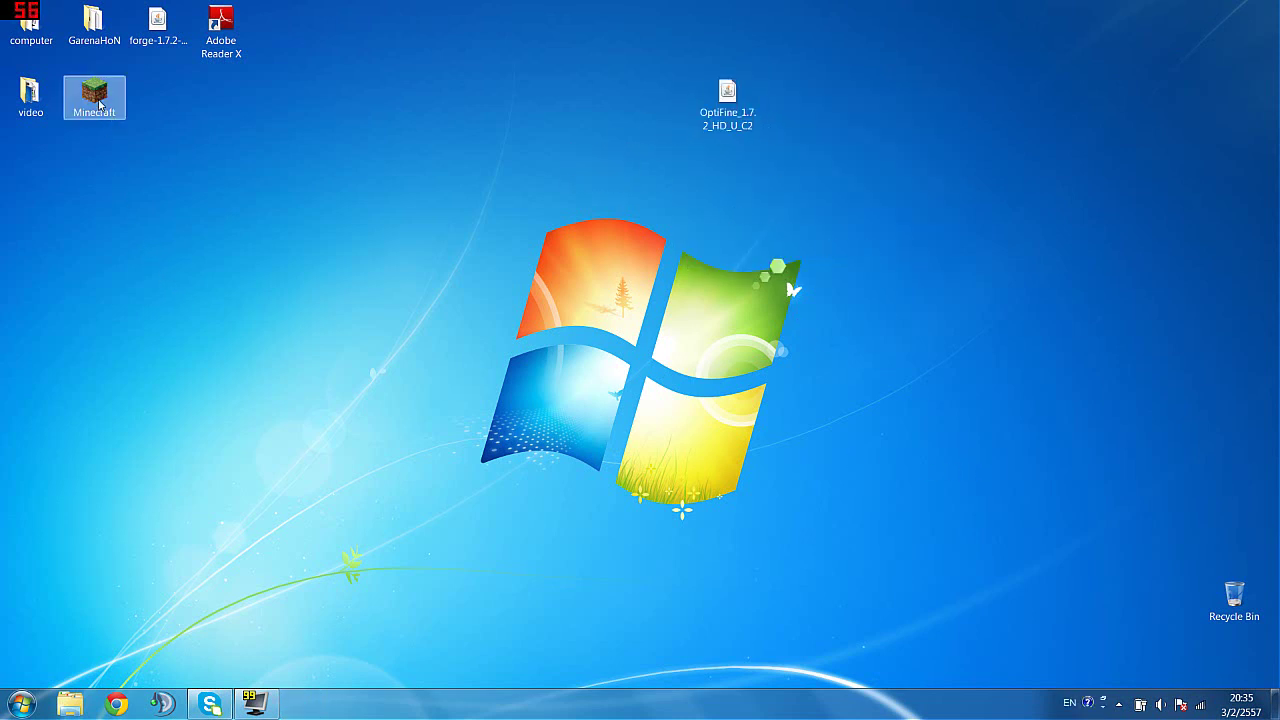
click(150, 269)
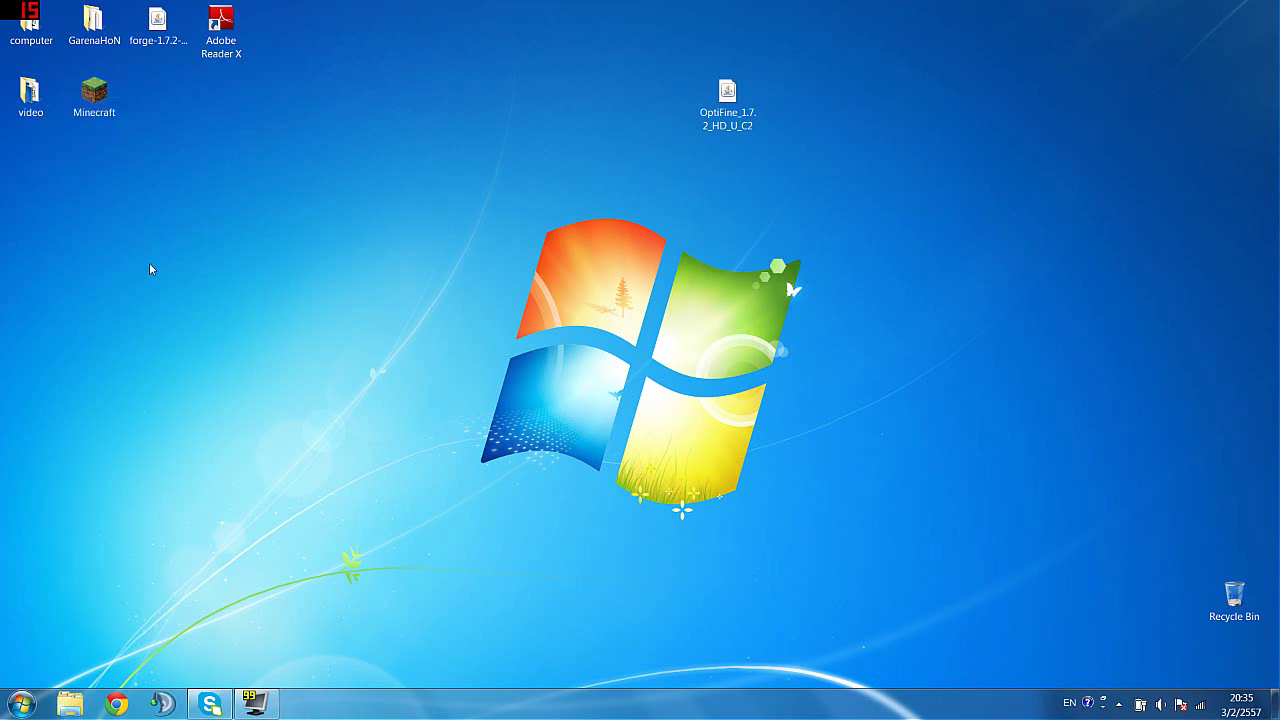
double_click(94, 95)
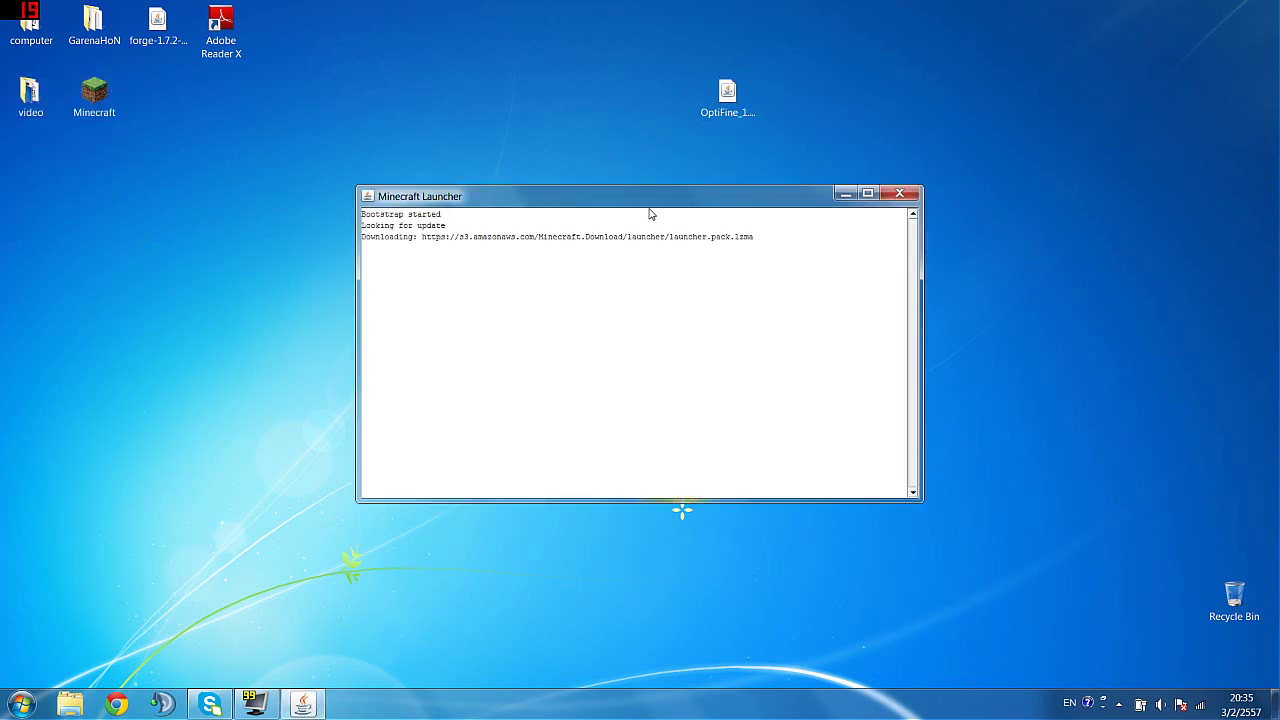
drag(668, 189, 663, 57)
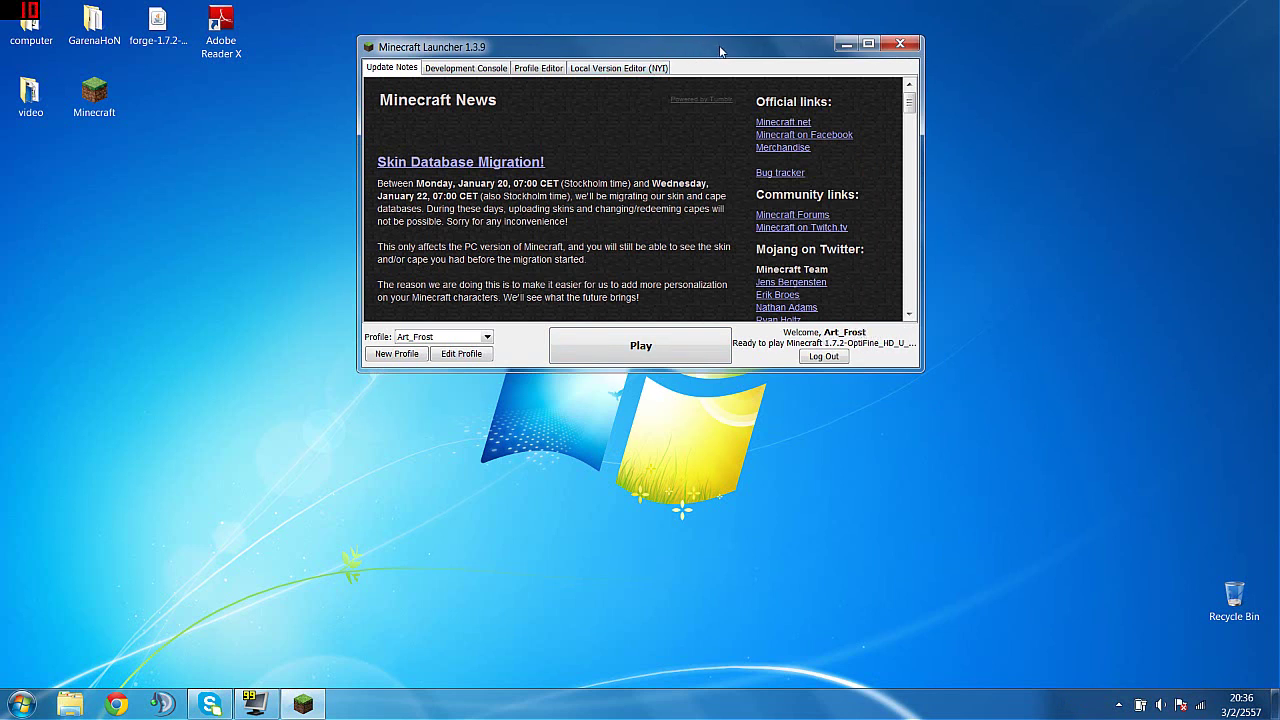
drag(726, 56, 710, 154)
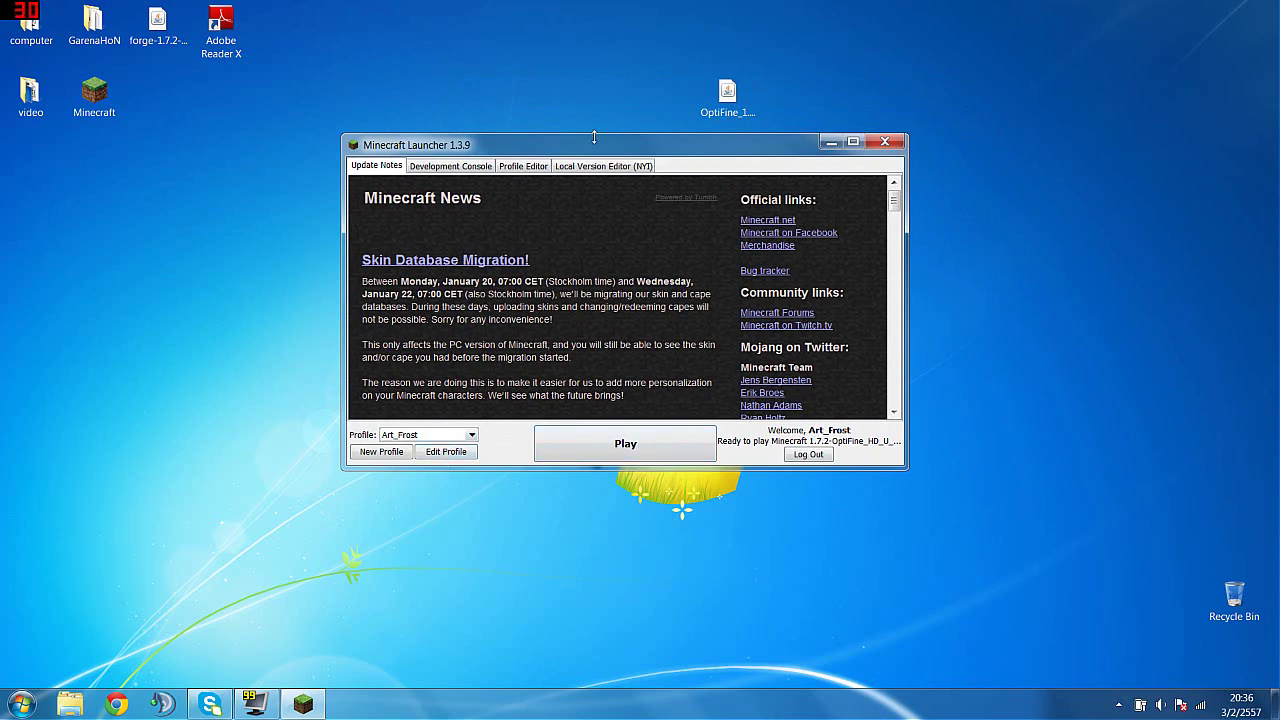
drag(596, 149, 602, 43)
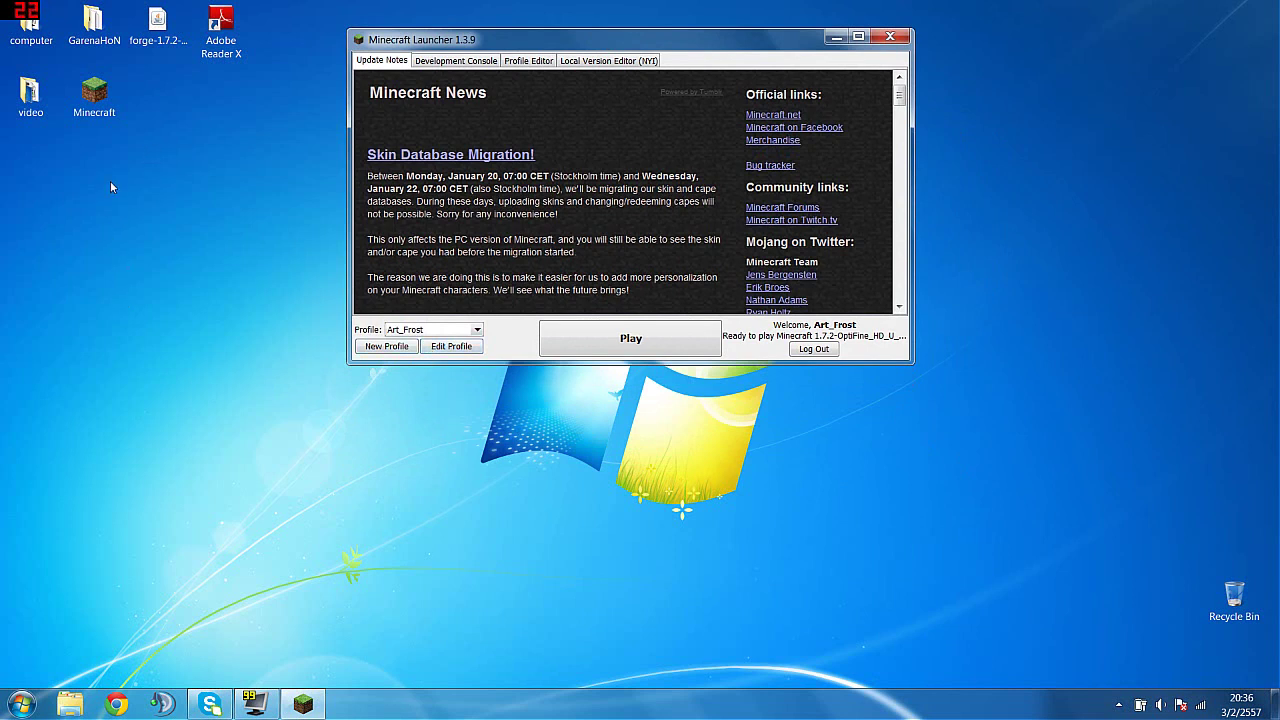
Step: Select the OptiFine launcher profile, and switch back to the player's own profile
click(477, 330)
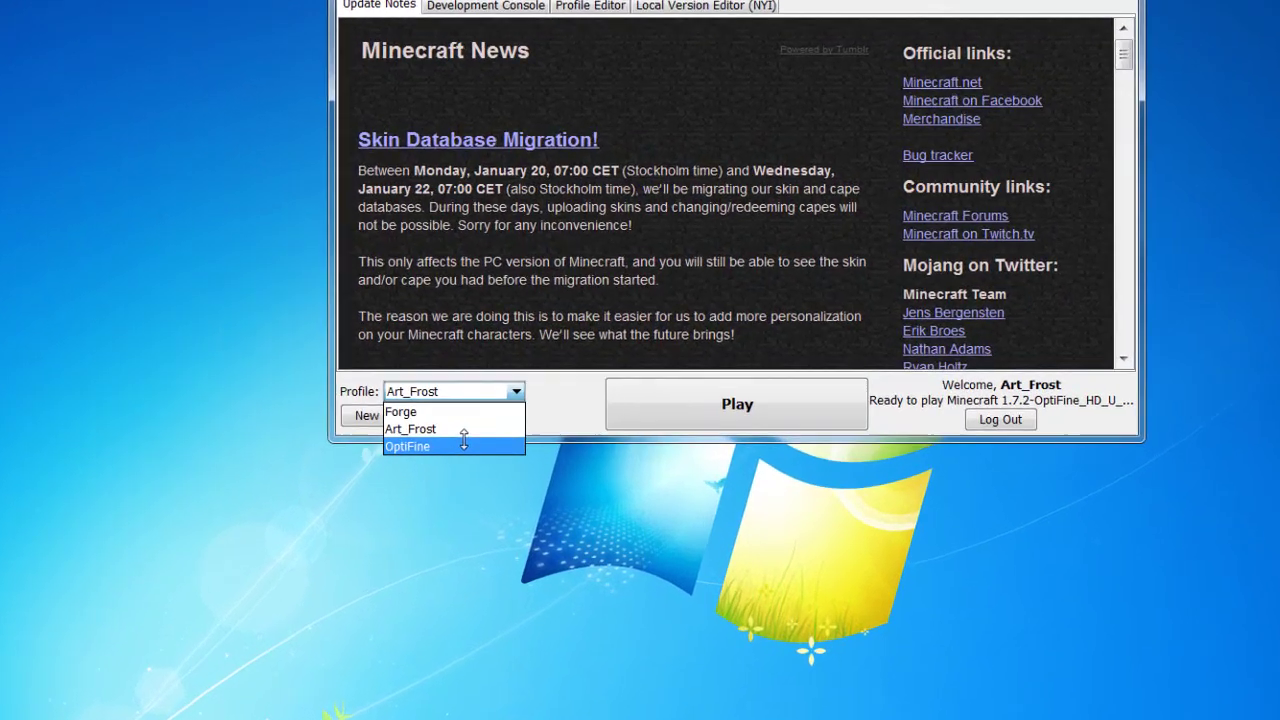
click(430, 367)
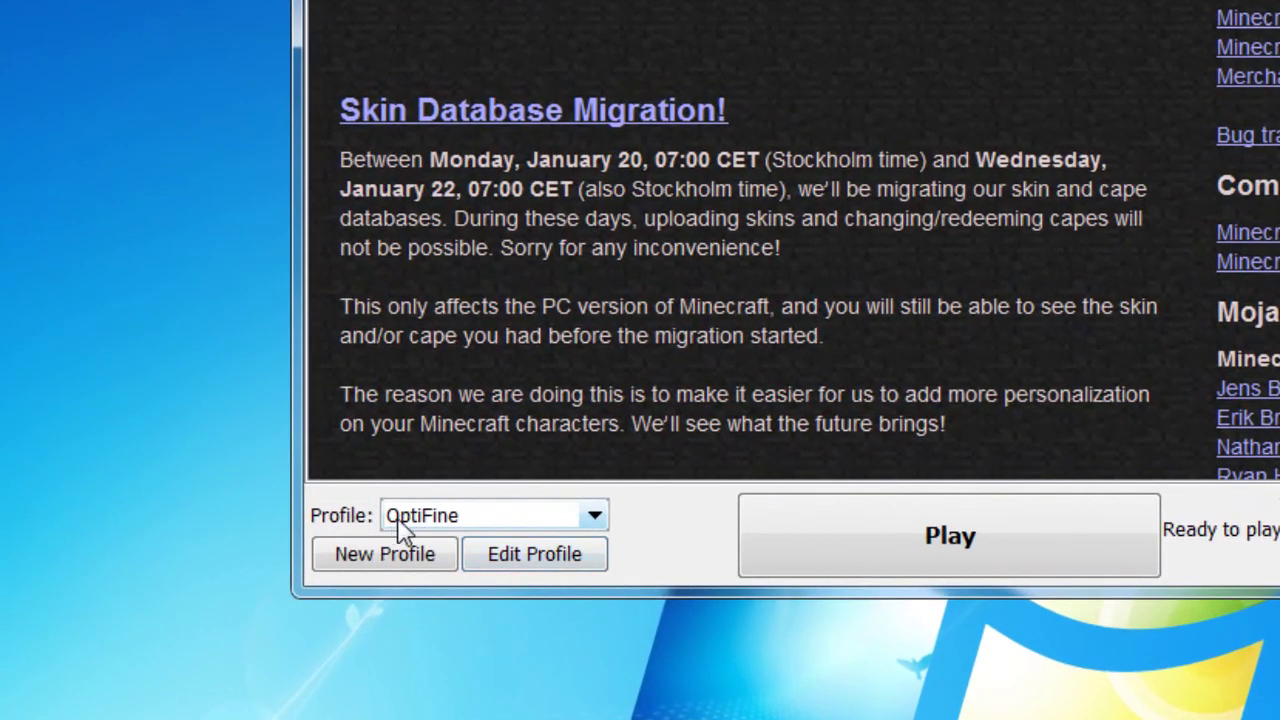
click(522, 518)
click(509, 574)
Step: Edit the player's profile to use version release 1.7.2-OptiFine_HD_U_C2, and save the profile
click(555, 558)
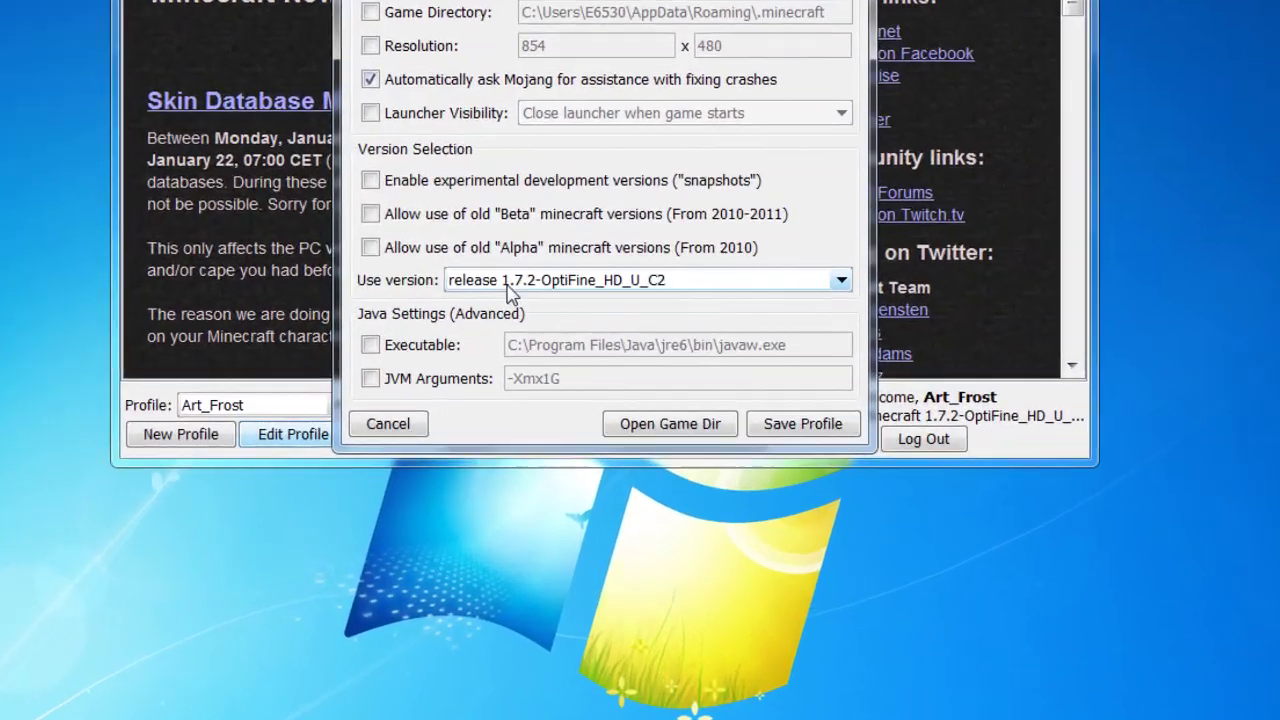
click(558, 262)
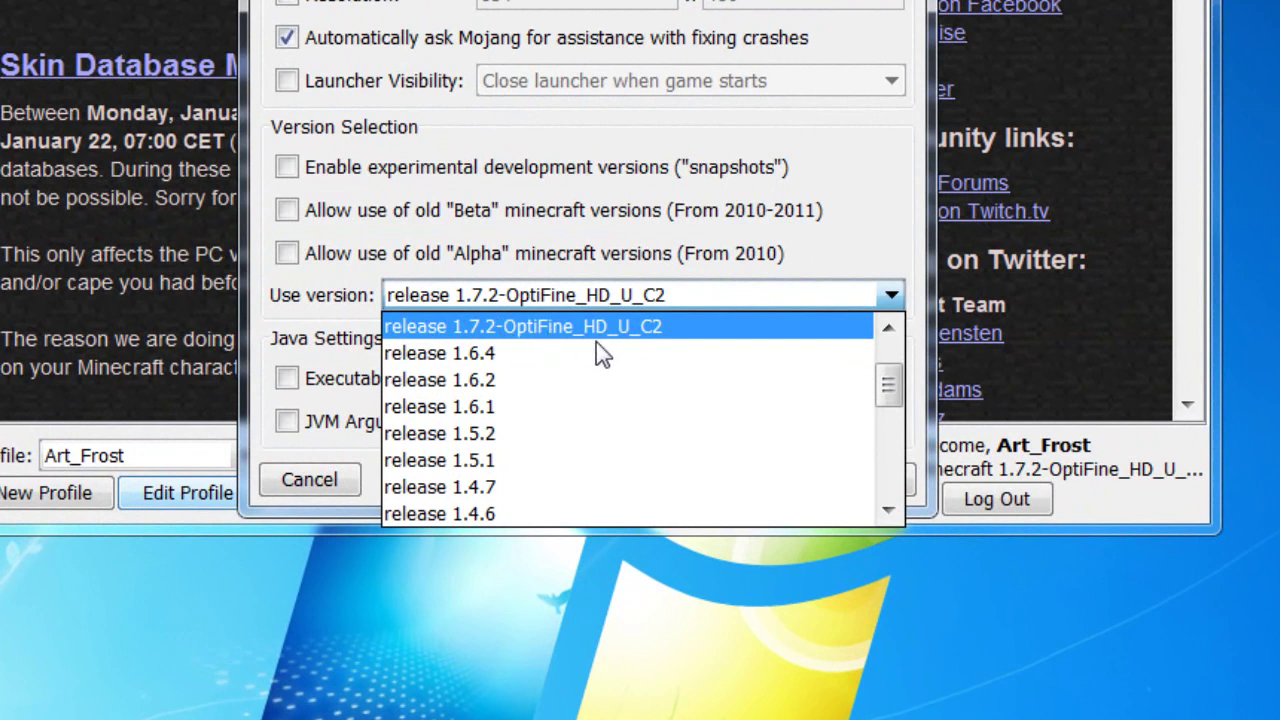
scroll(600, 351, up, 1)
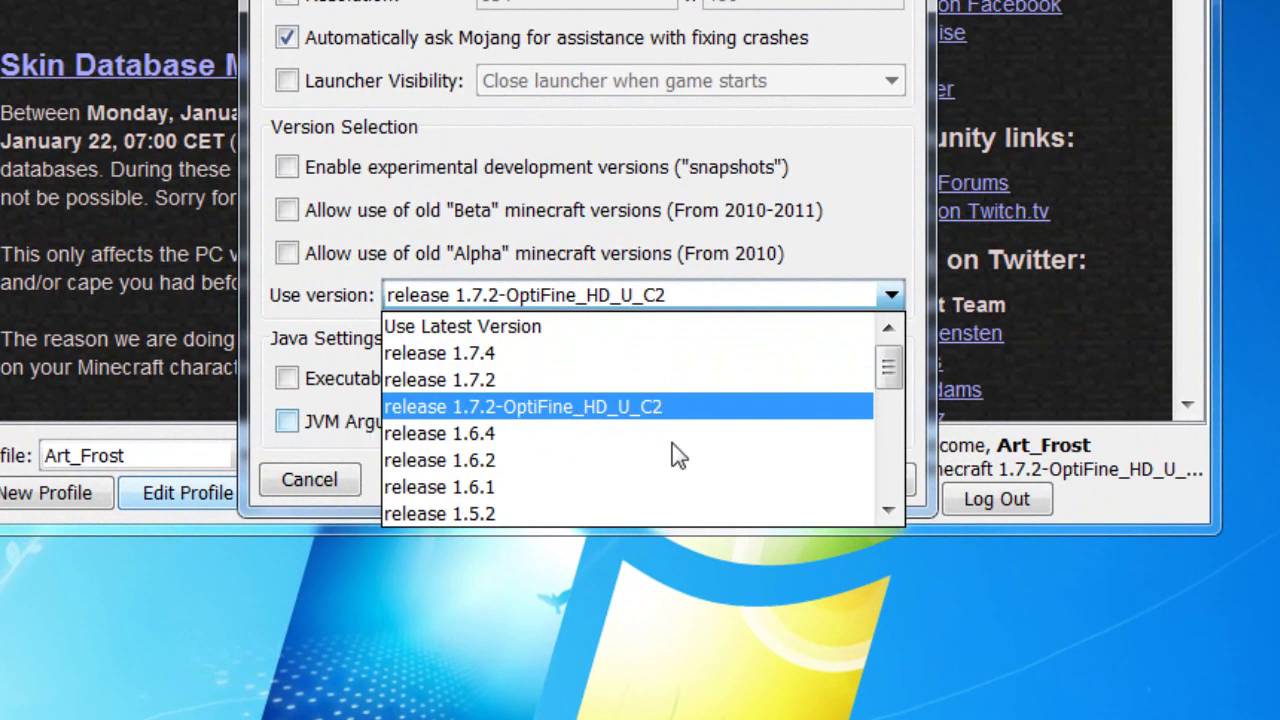
scroll(677, 412, down, 8)
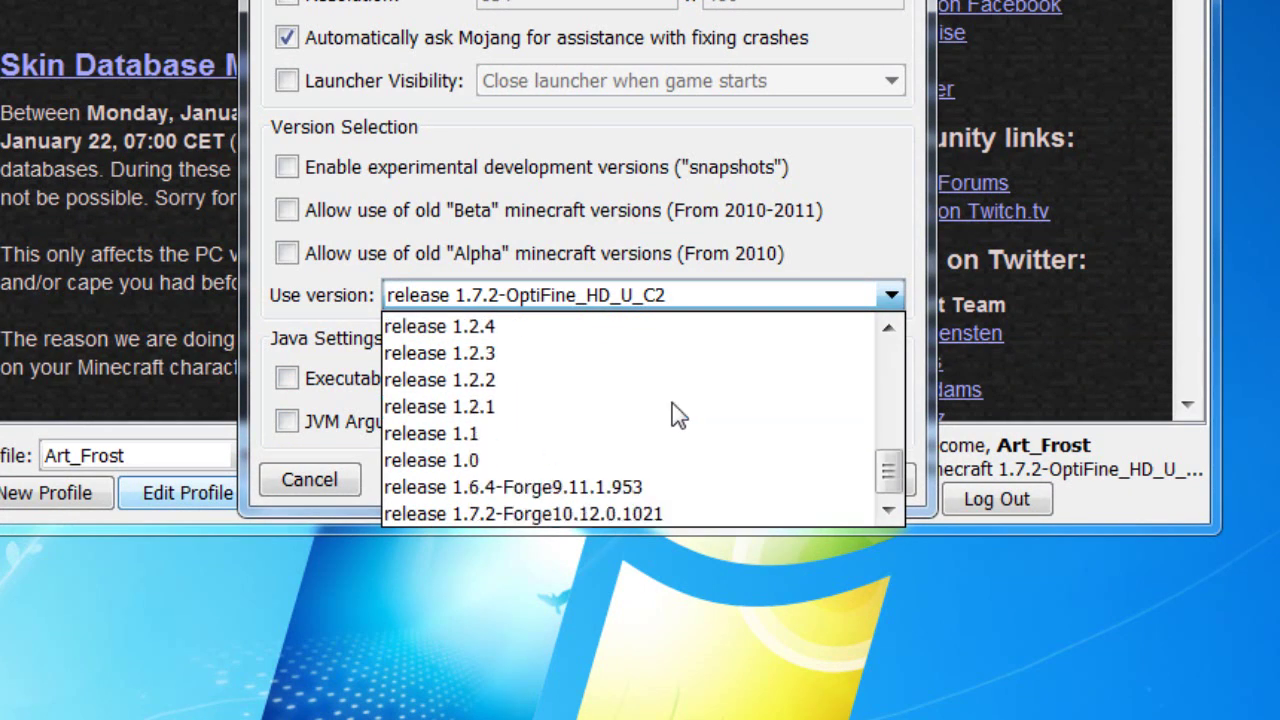
scroll(661, 502, up, 1)
scroll(665, 510, down, 1)
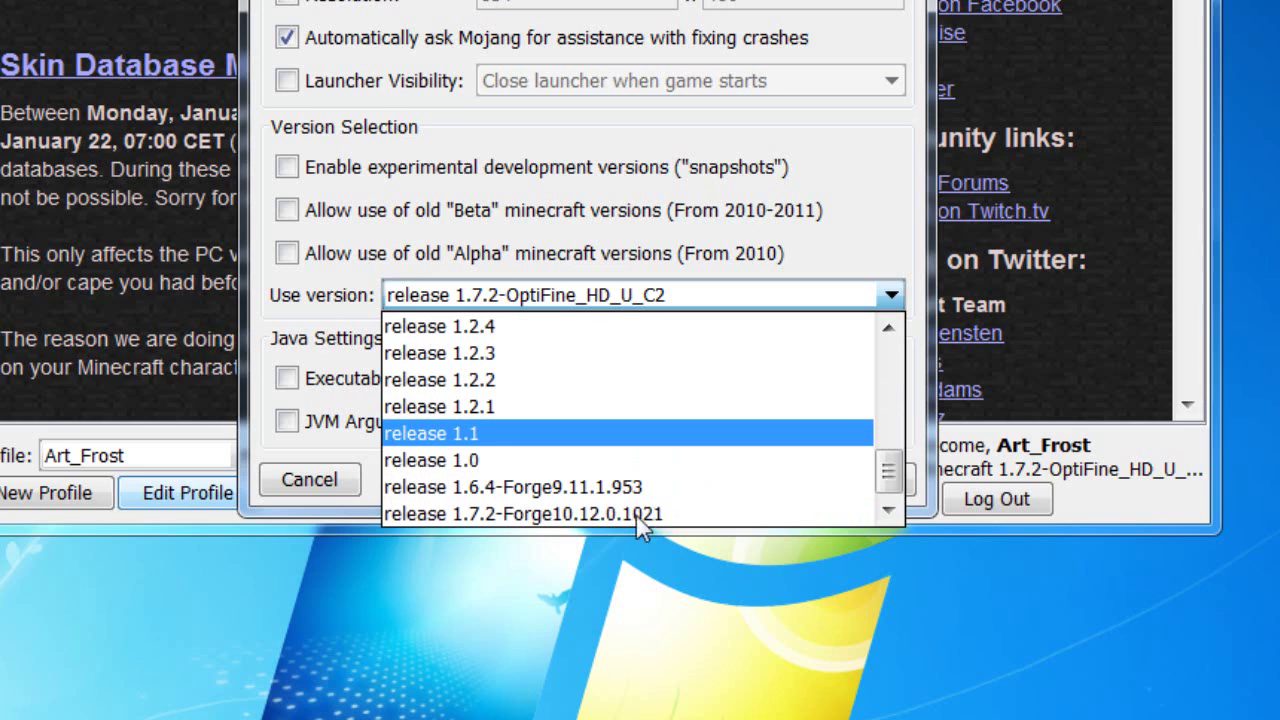
scroll(577, 527, up, 8)
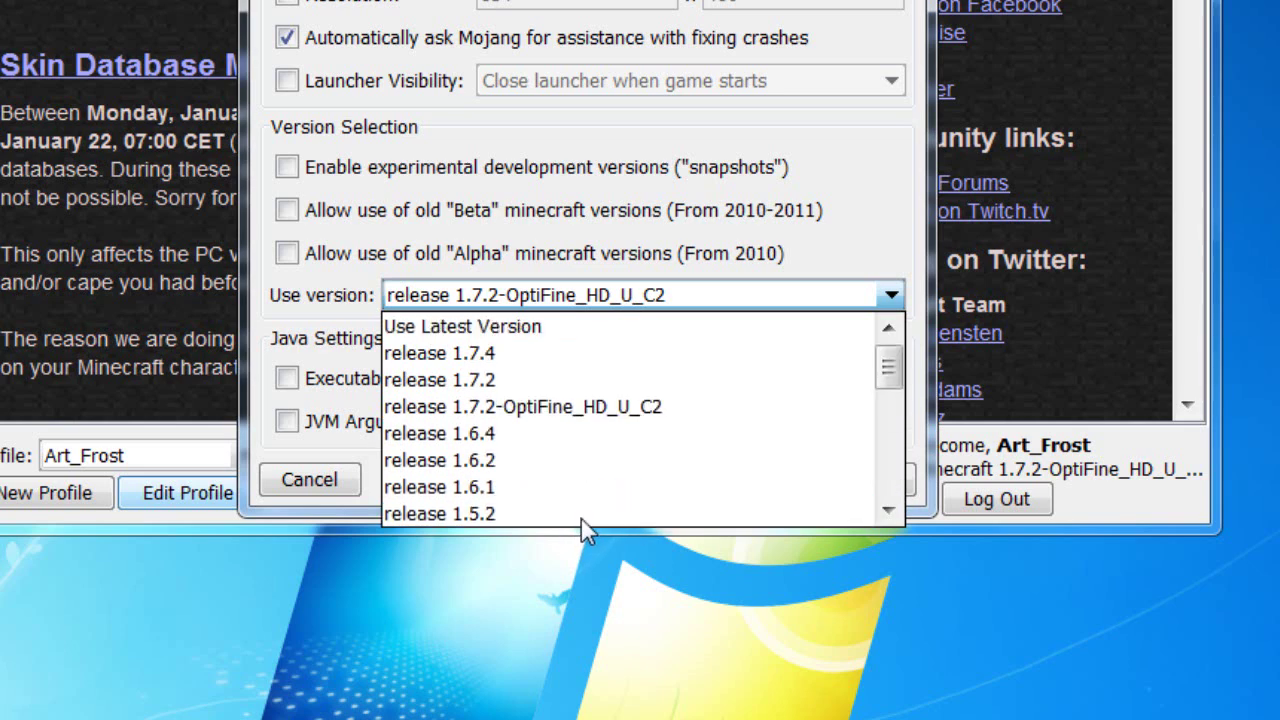
click(610, 418)
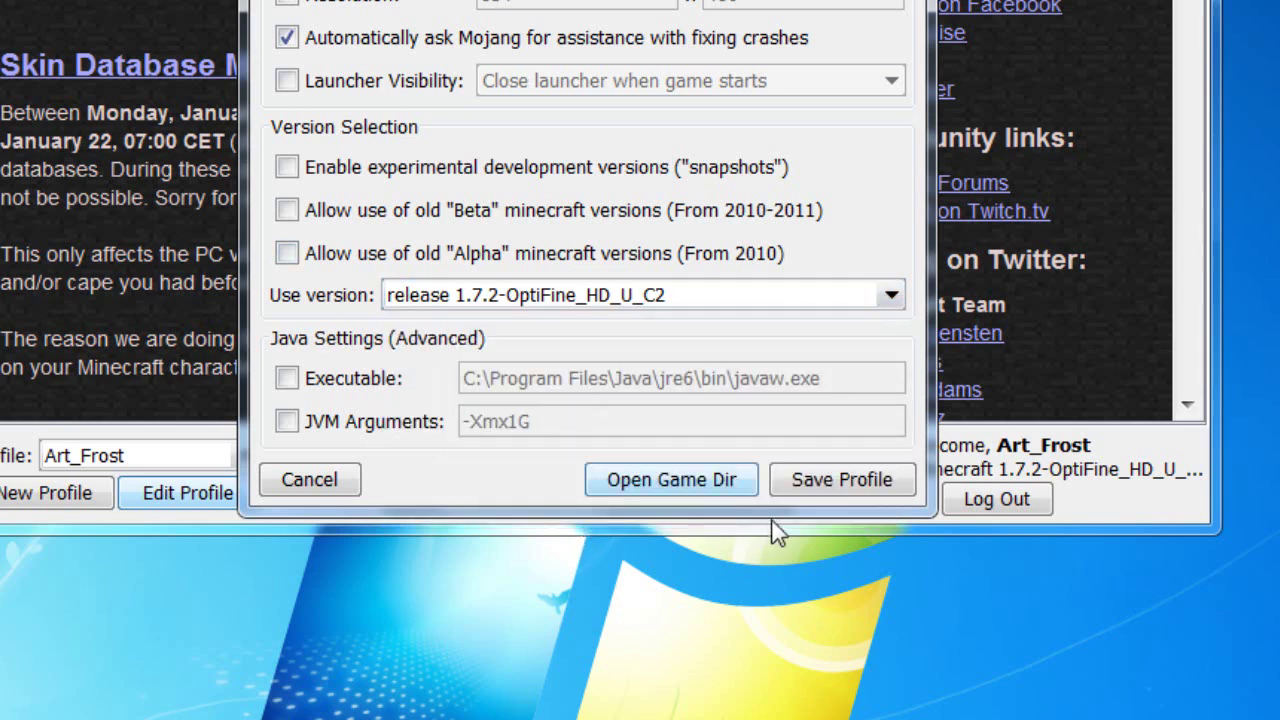
click(834, 490)
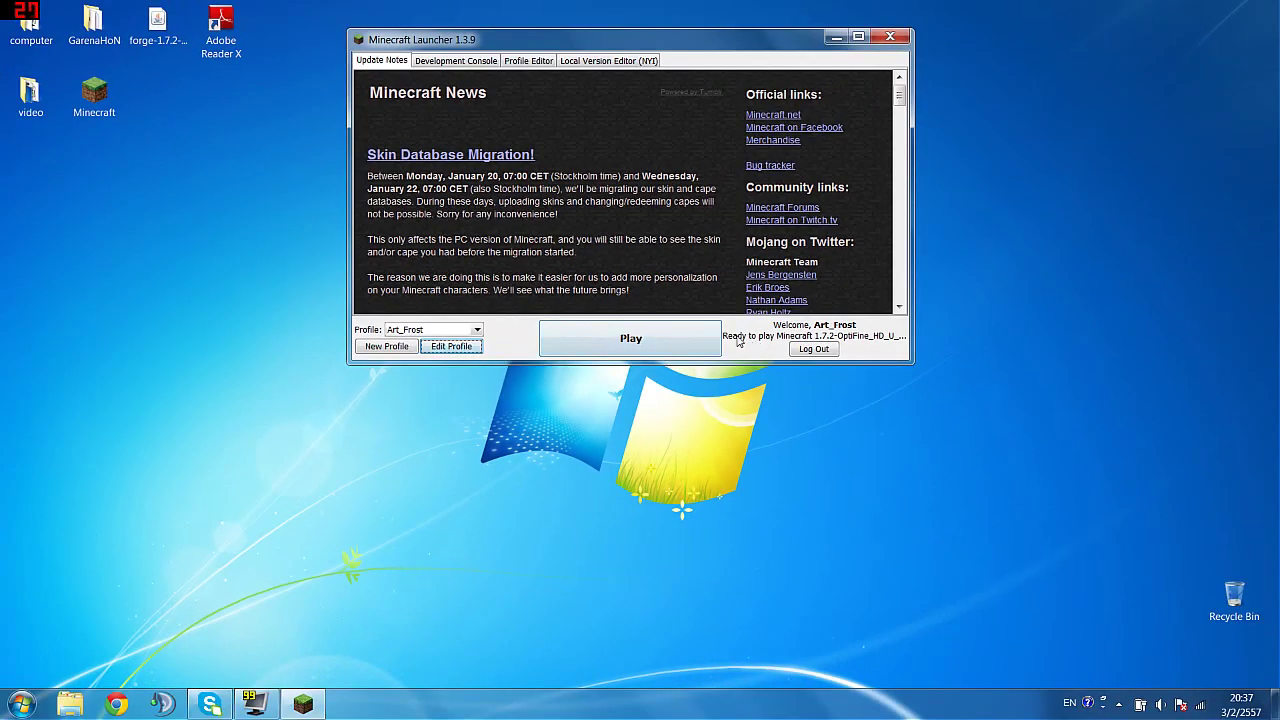
Step: Launch Minecraft 1.7.2 in a maximized window and load the second singleplayer world in the list
click(610, 350)
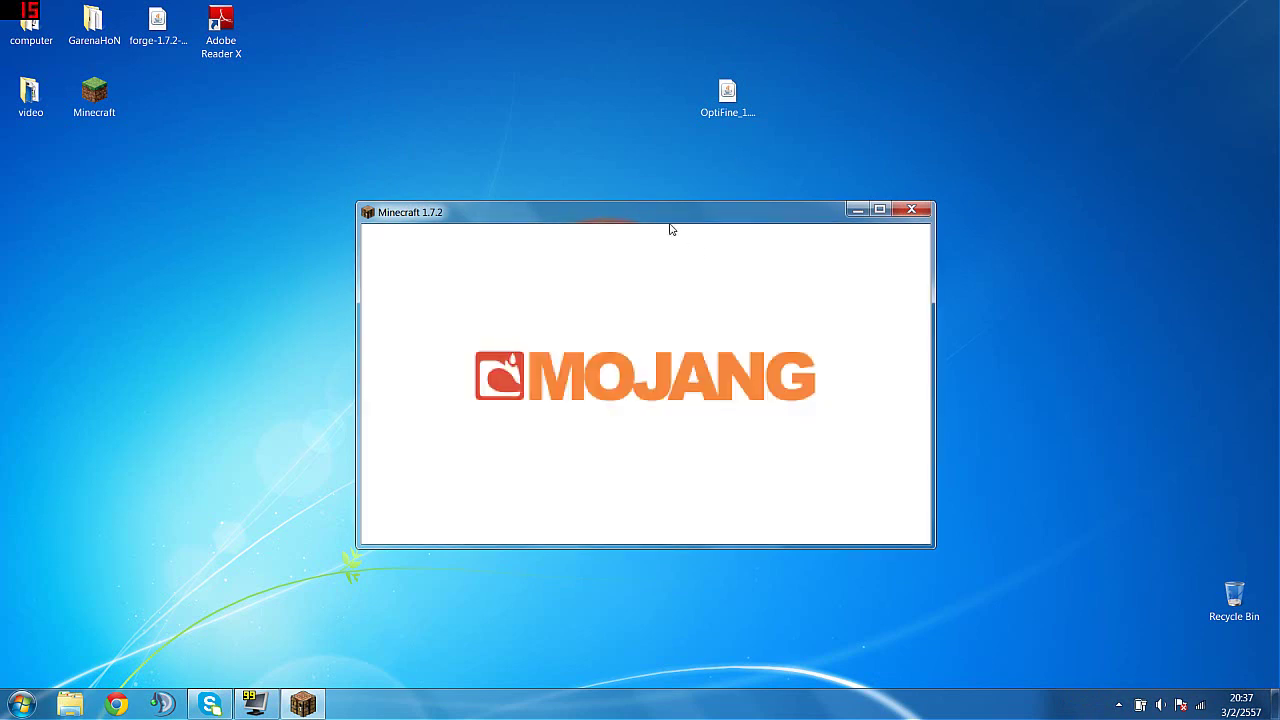
drag(671, 216, 640, 2)
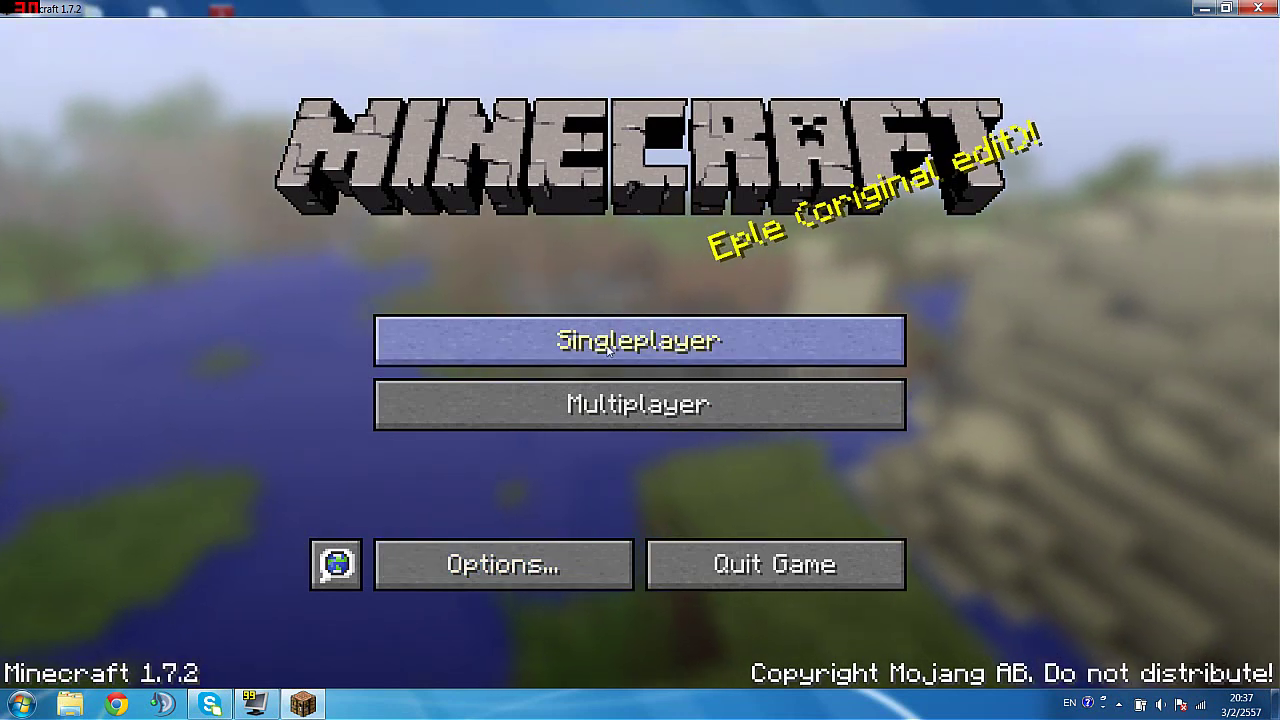
click(640, 340)
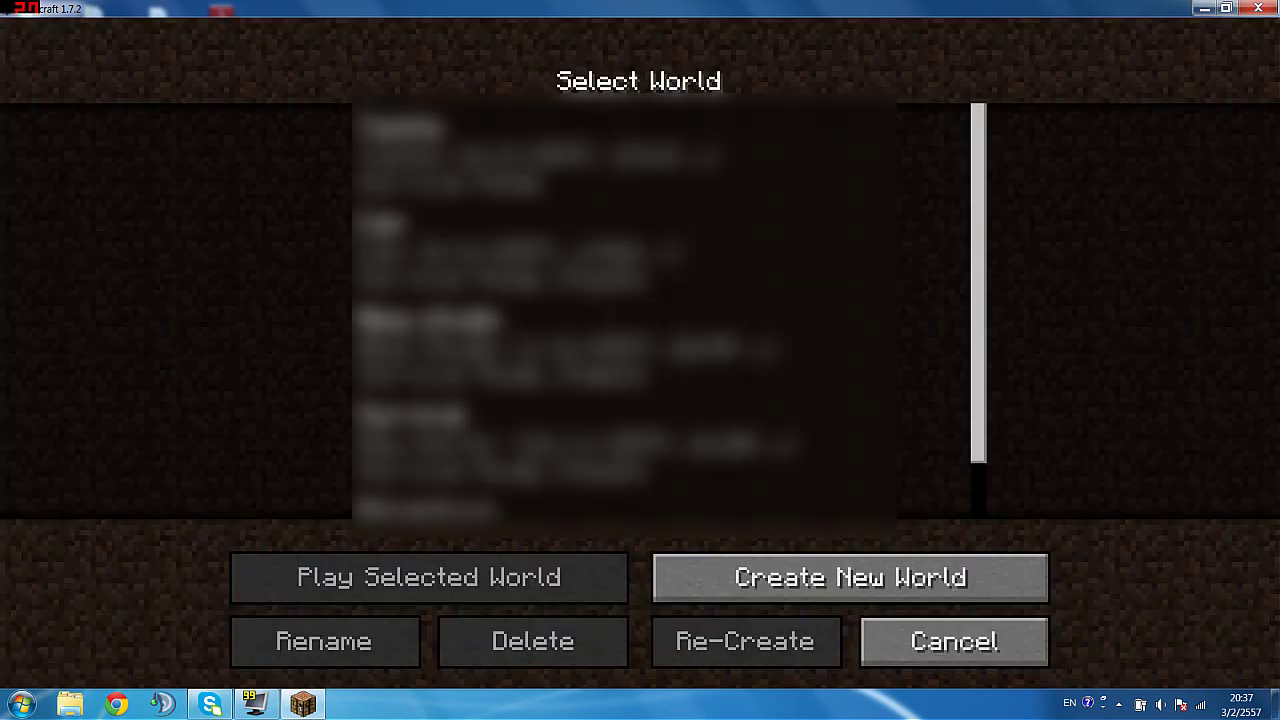
double_click(547, 263)
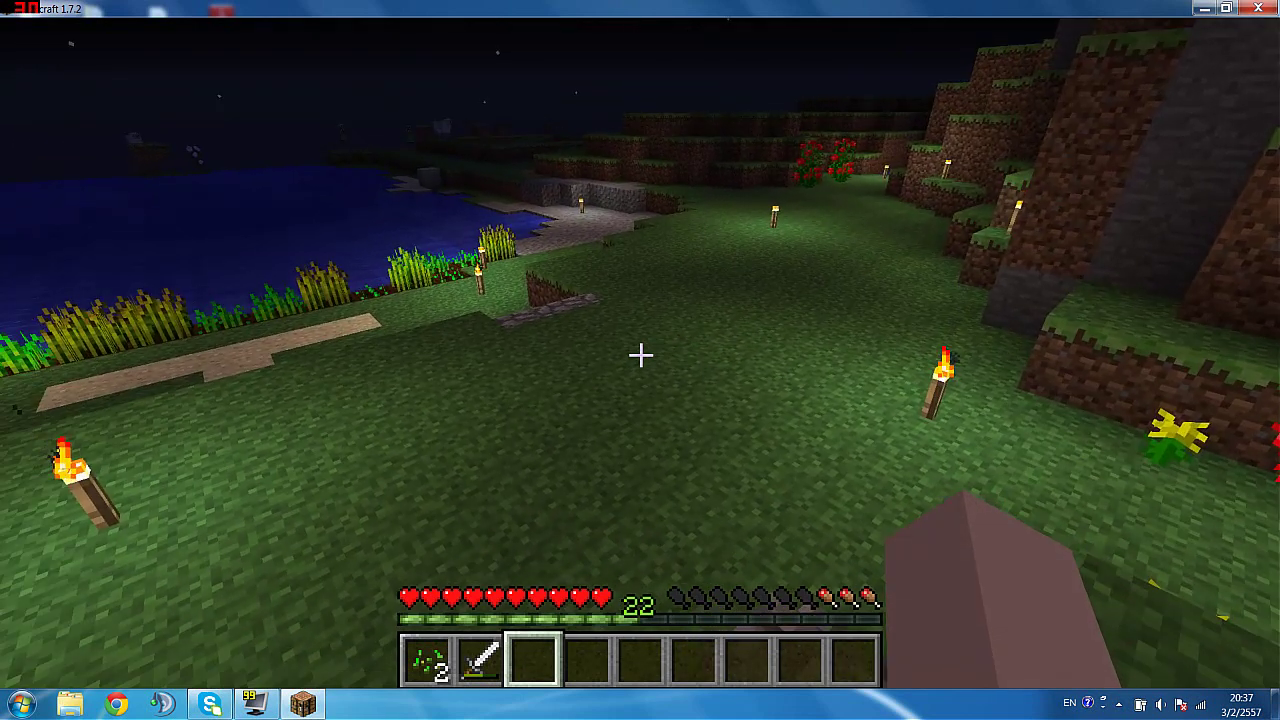
Step: Enter the hillside house through its wooden double door, and lie down briefly in the red bed
key(w)
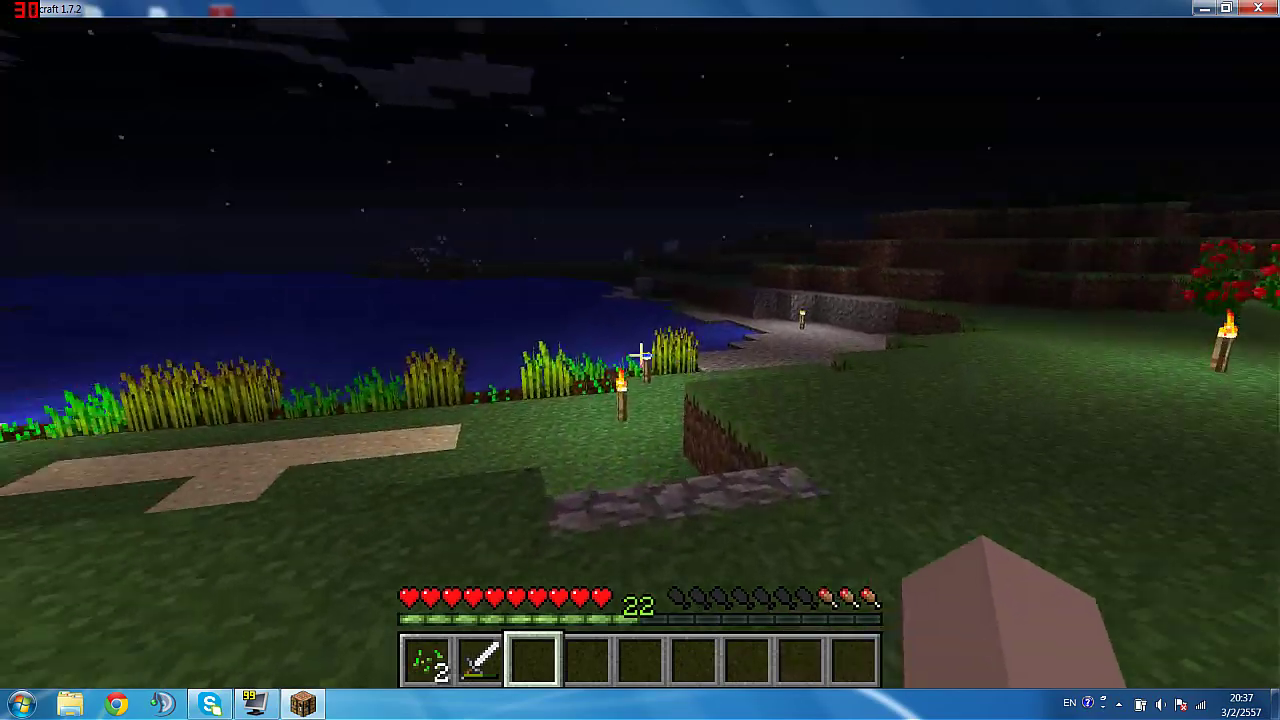
key(w)
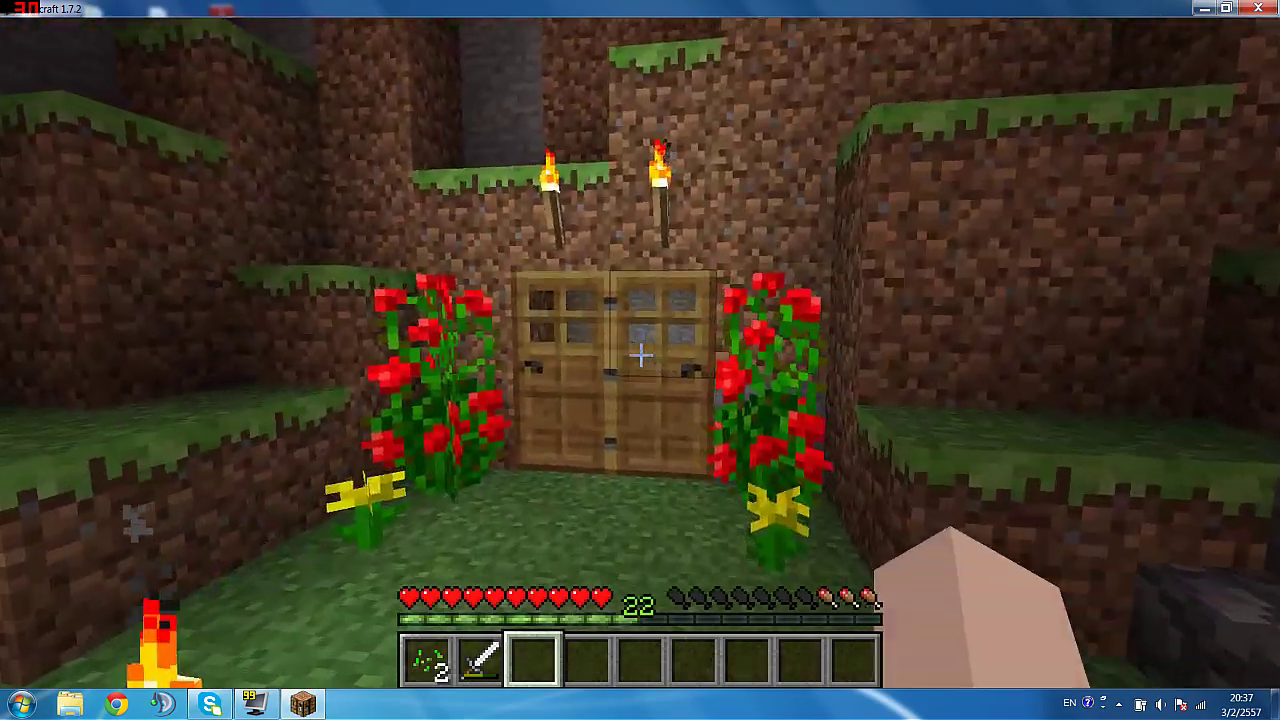
right_click(640, 355)
right_click(640, 355)
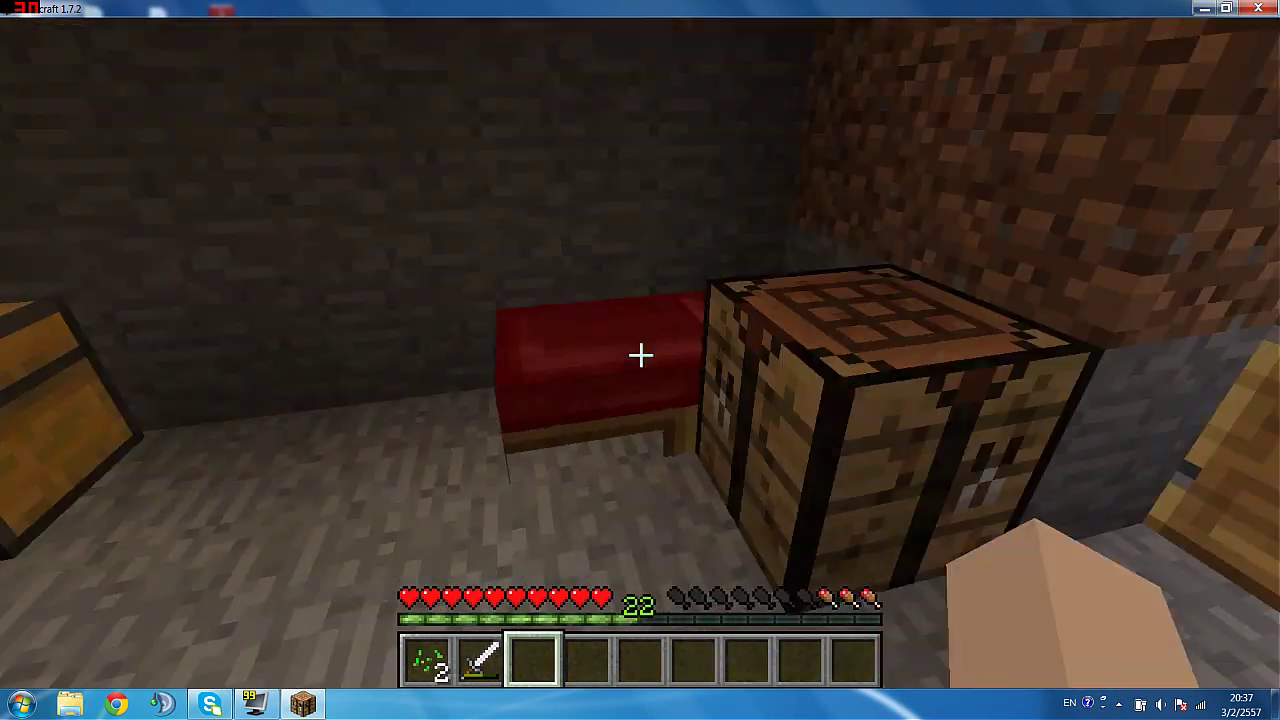
right_click(640, 355)
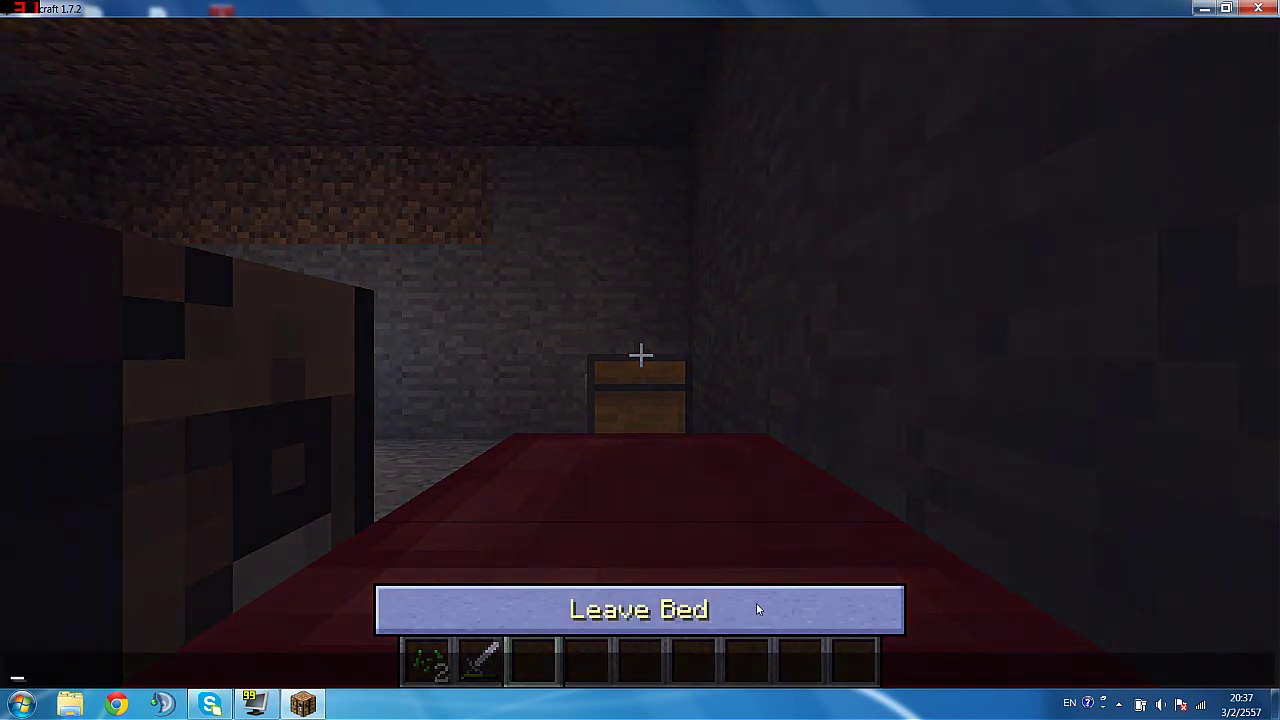
click(756, 603)
Step: Leave the house and walk around the torch-lit grass, examining the lighting around the torches, crops and lake
key(w)
right_click(640, 355)
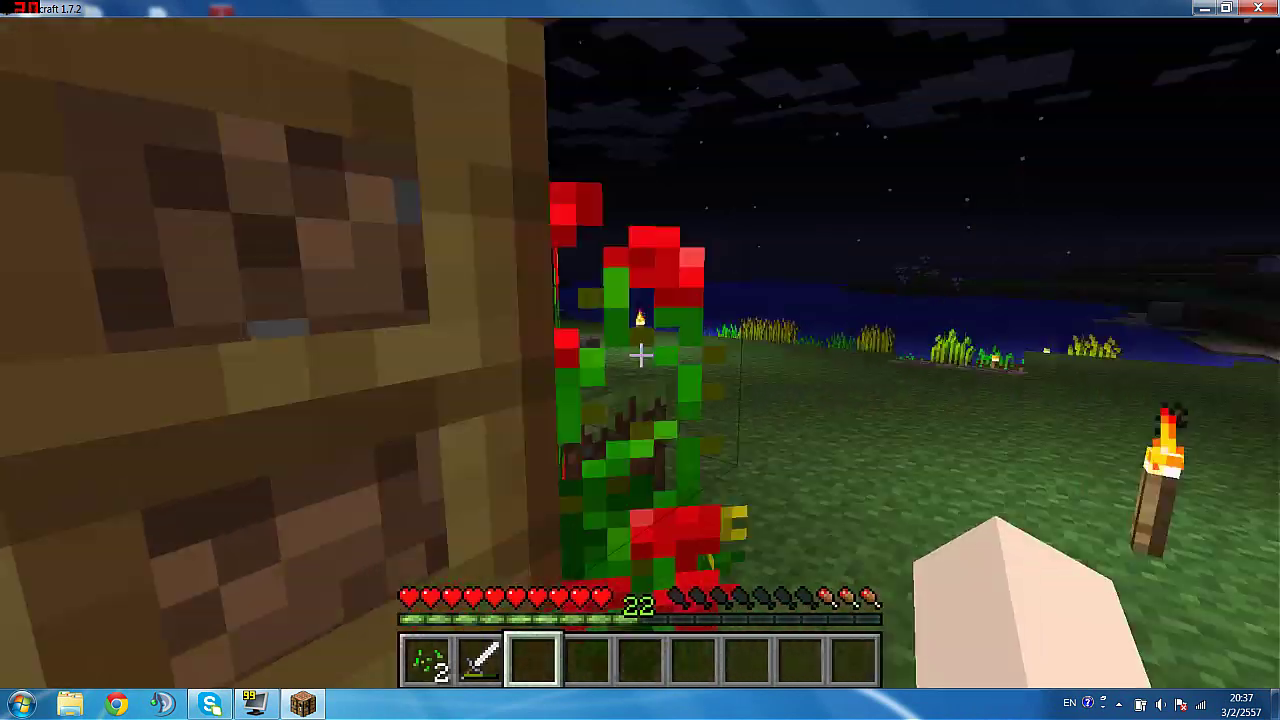
key(w)
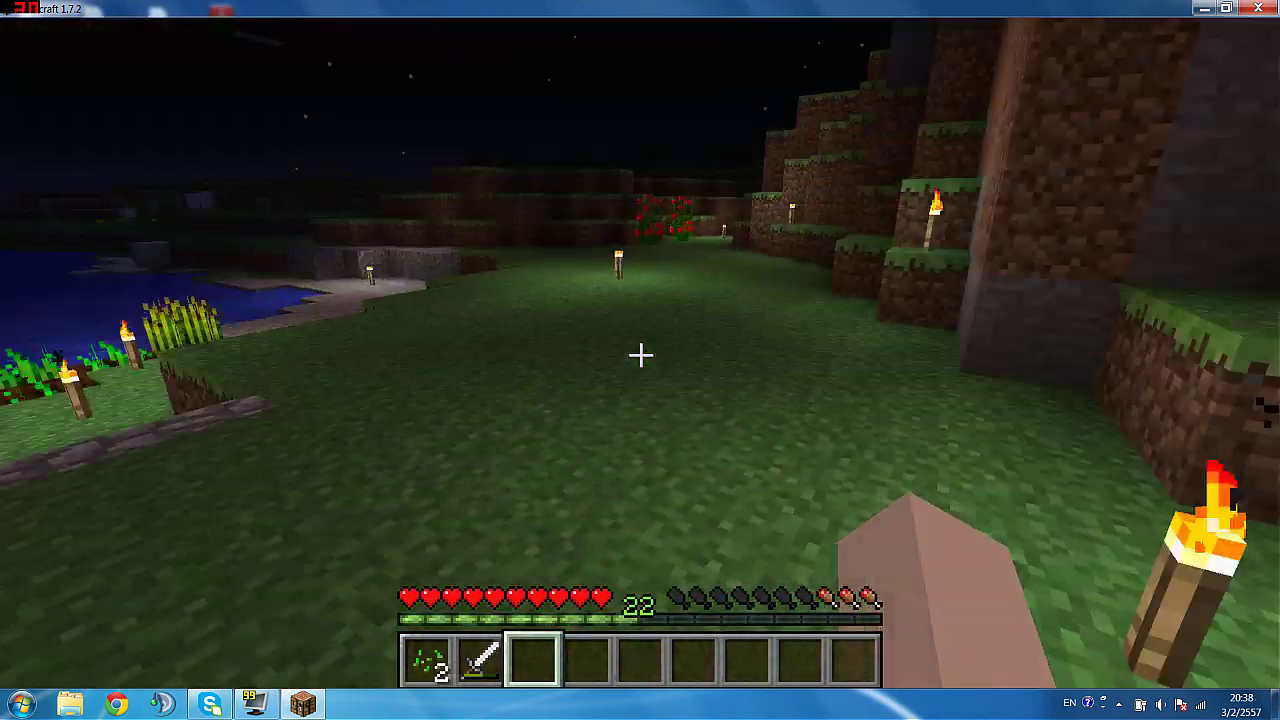
key(w)
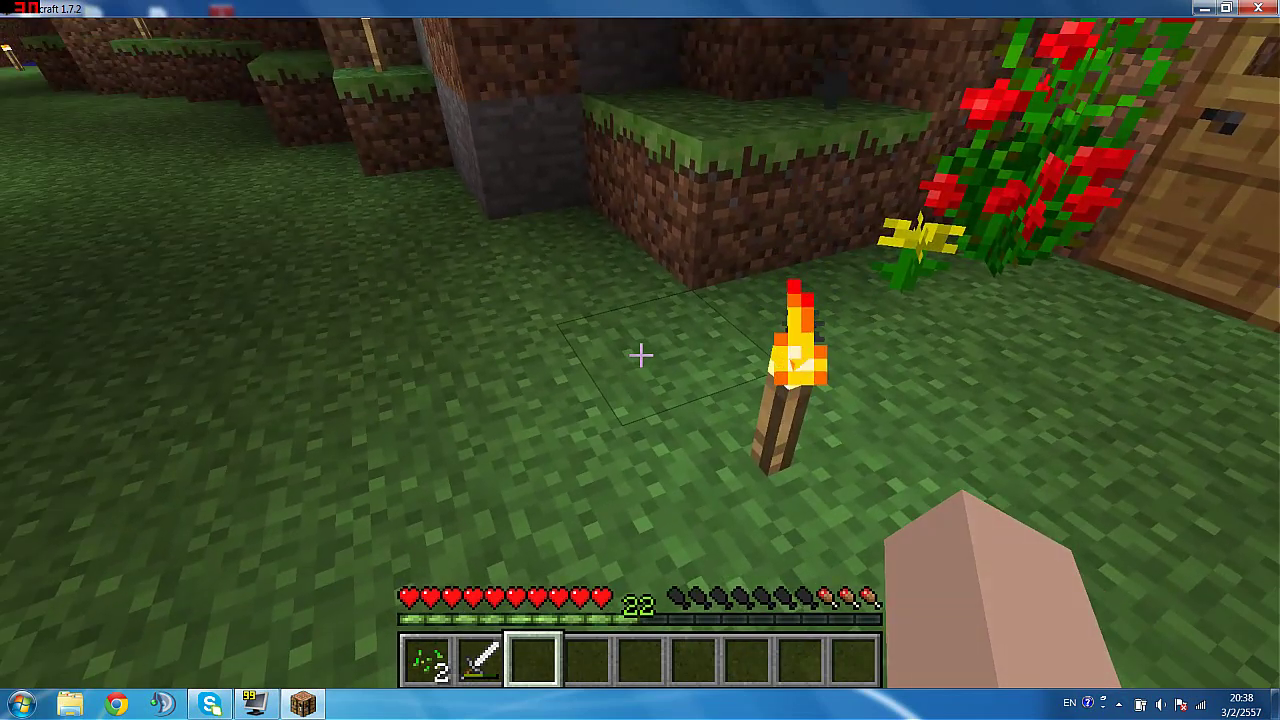
key(w)
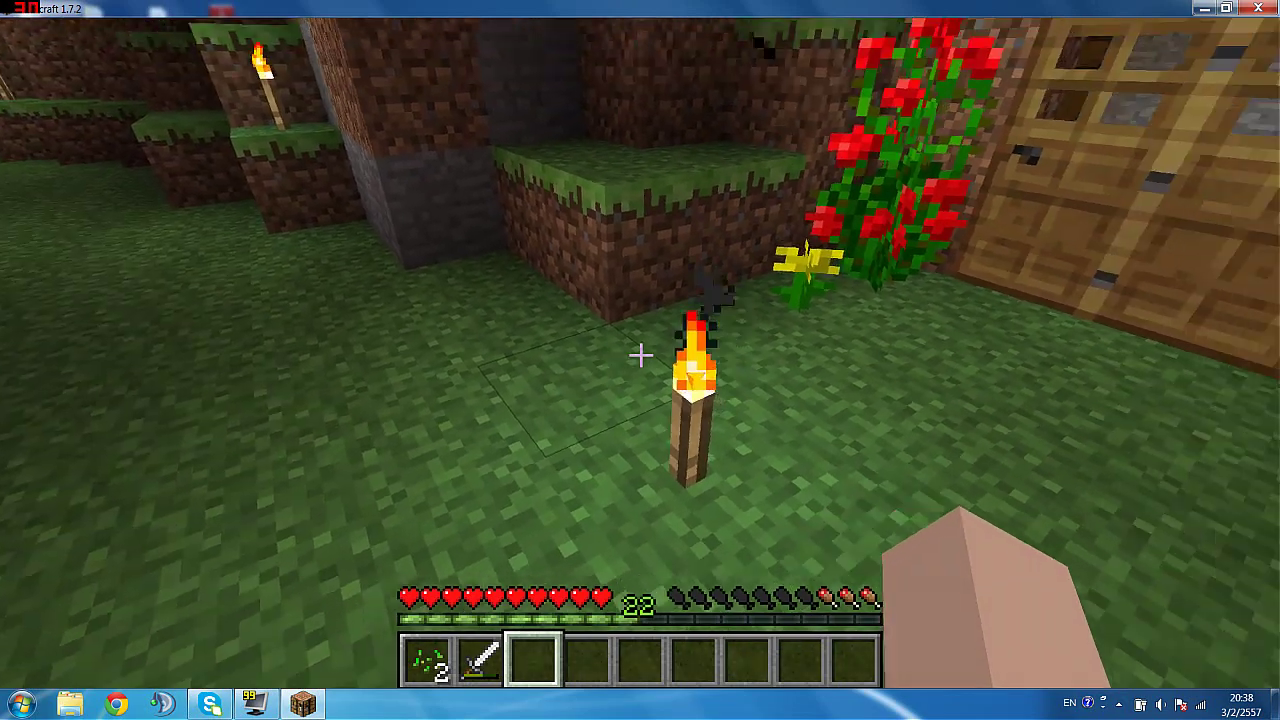
key(s)
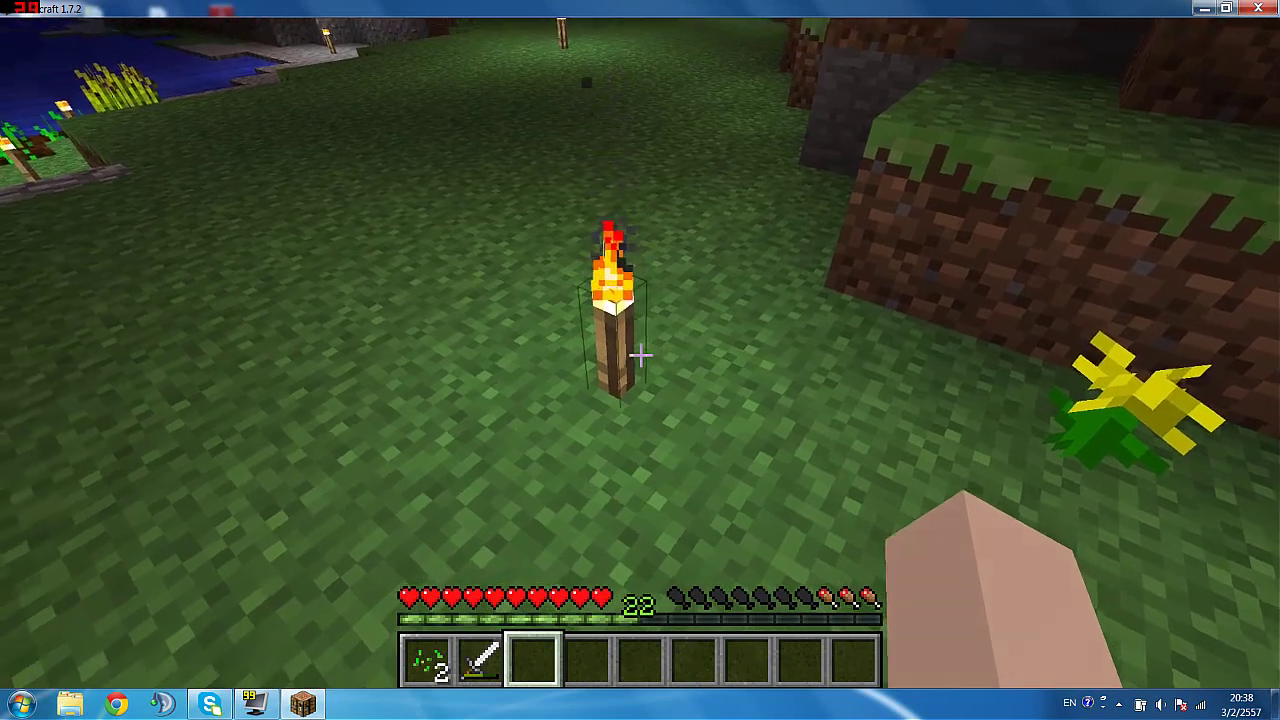
key(w)
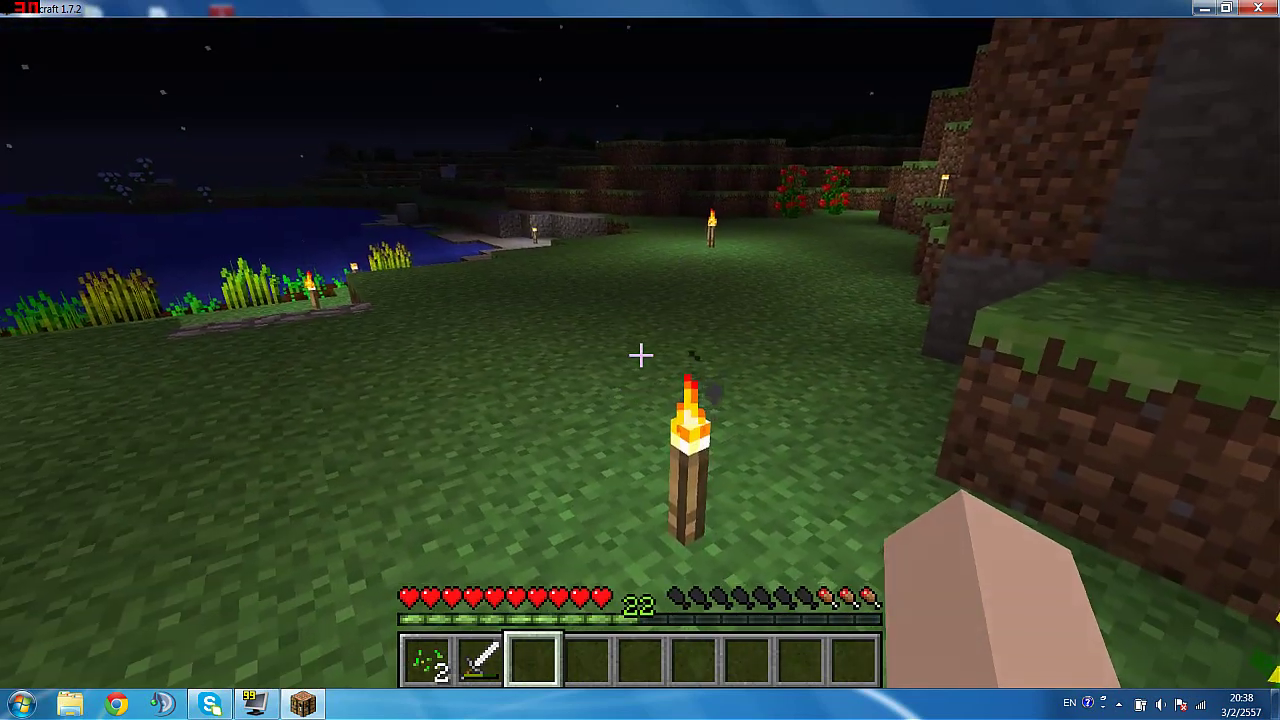
key(w)
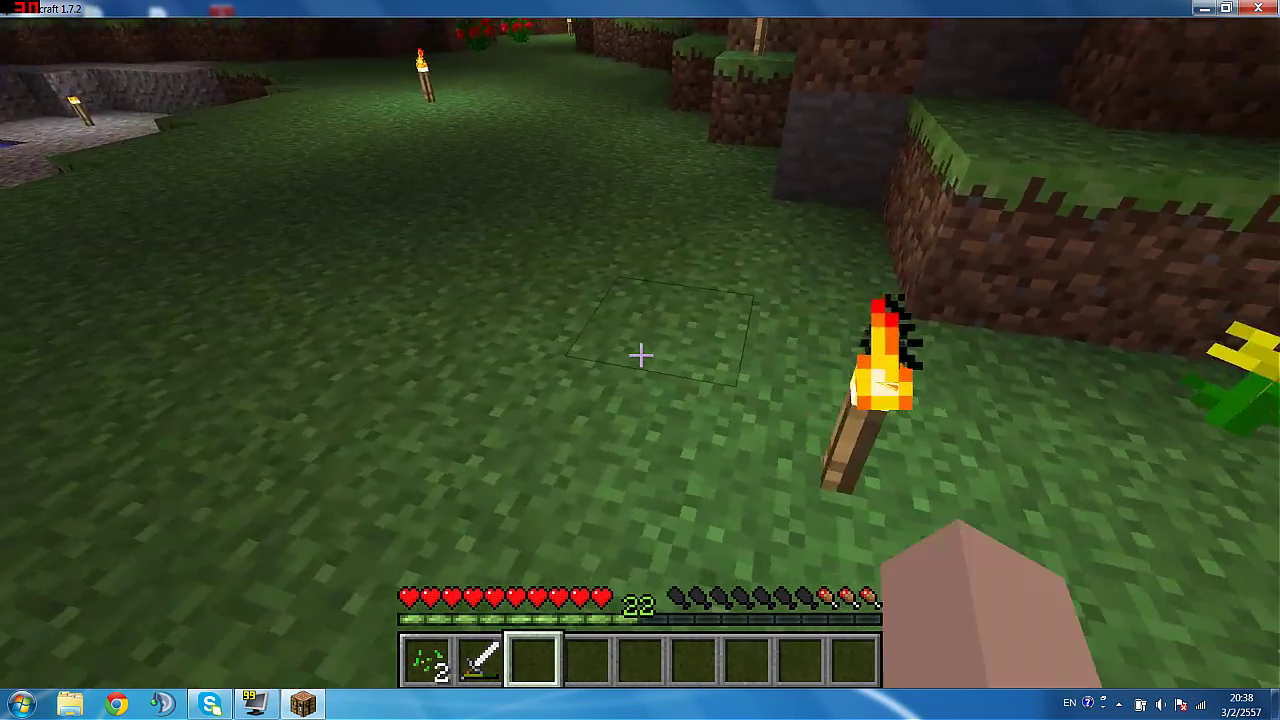
key(s)
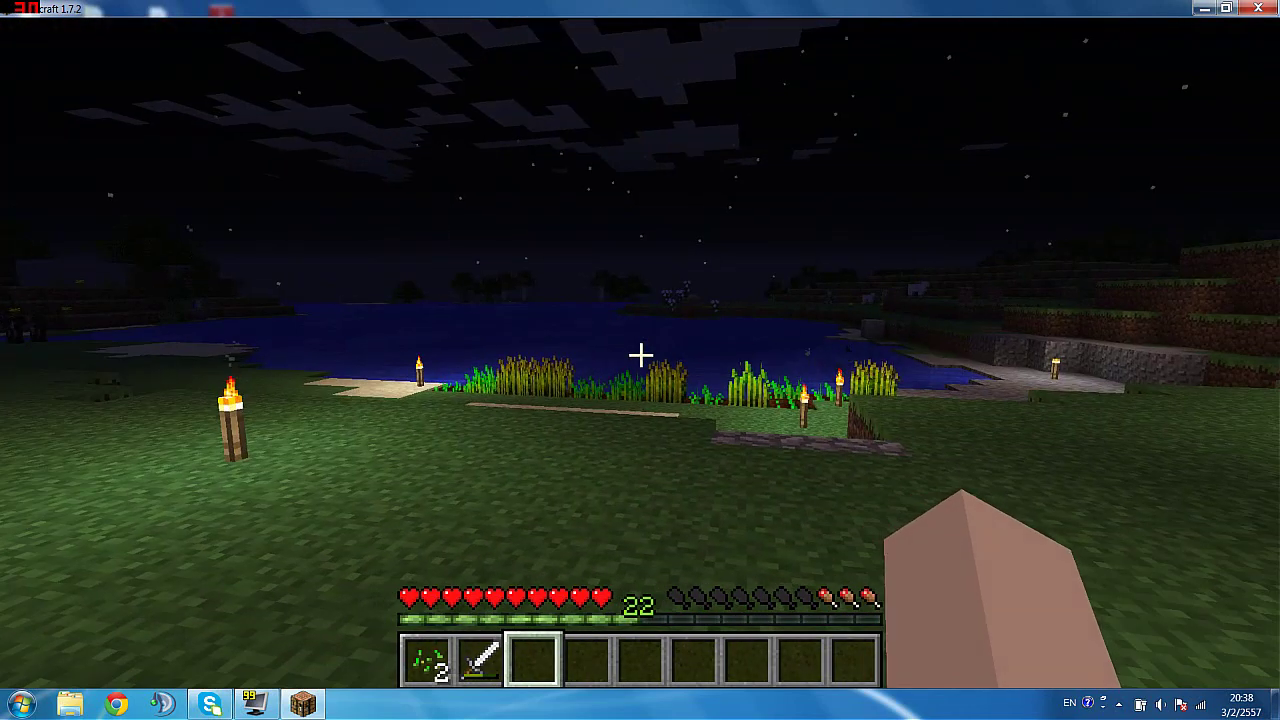
click(640, 354)
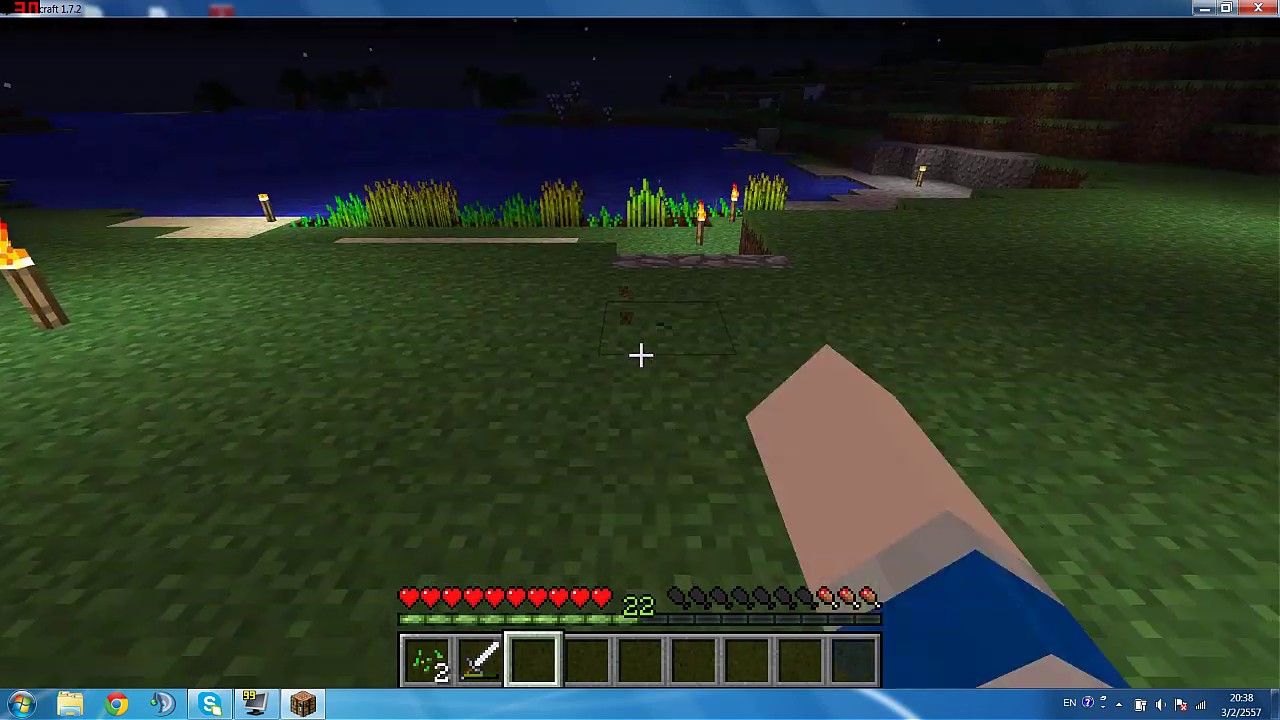